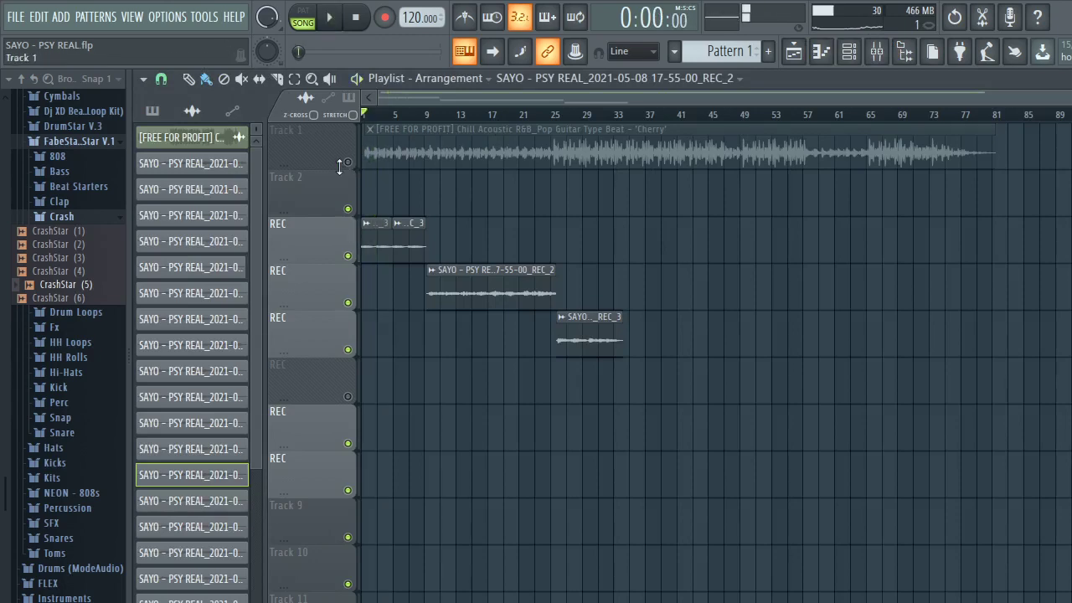
Unmute the beat on Track 1, select the vox 1 mixer track and play the song.
click(347, 162)
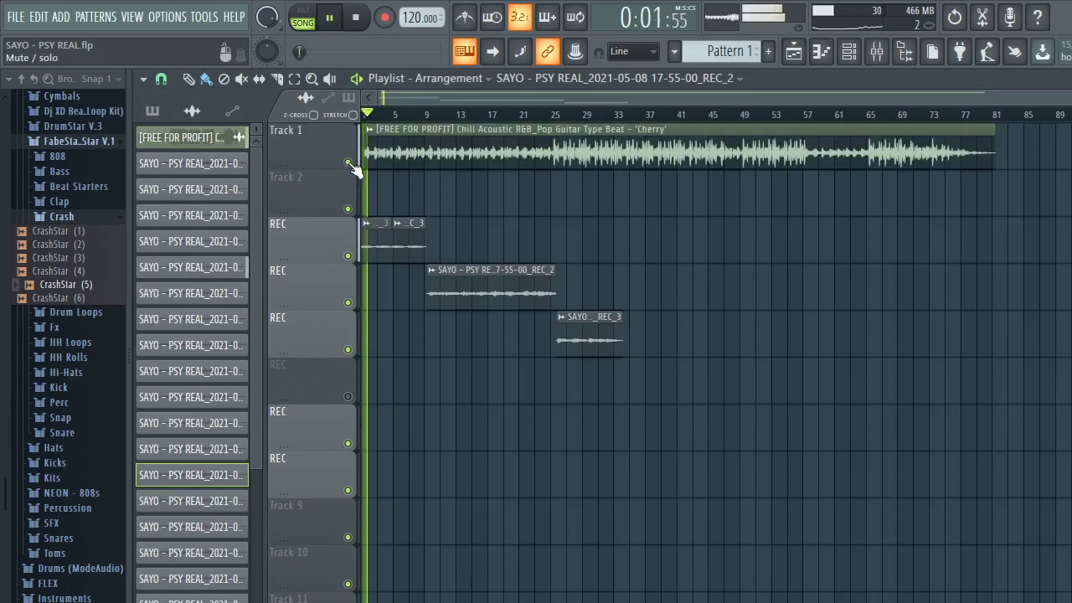
click(877, 51)
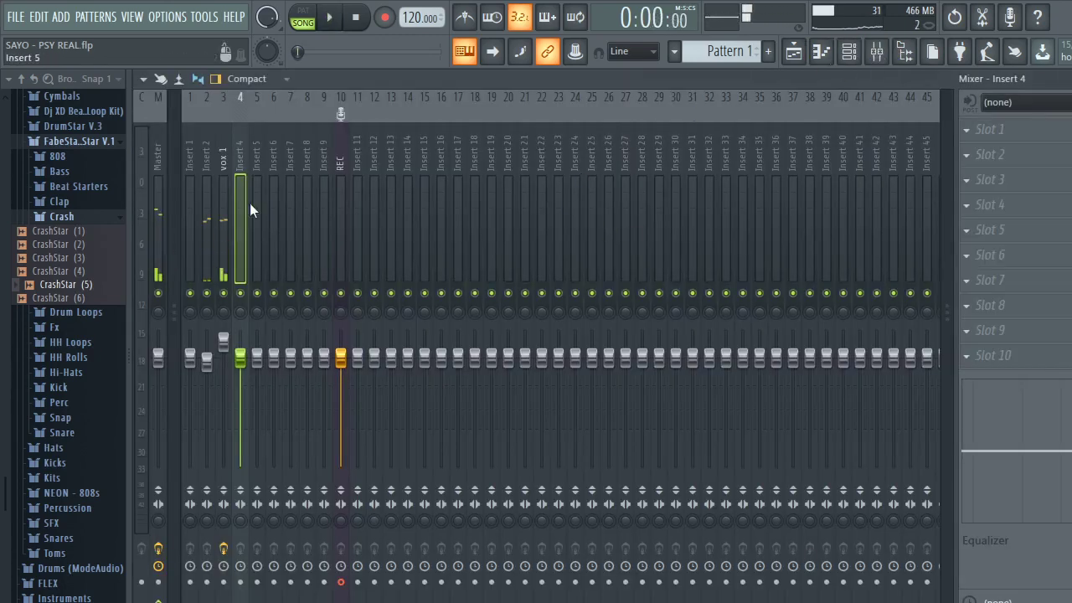
click(228, 181)
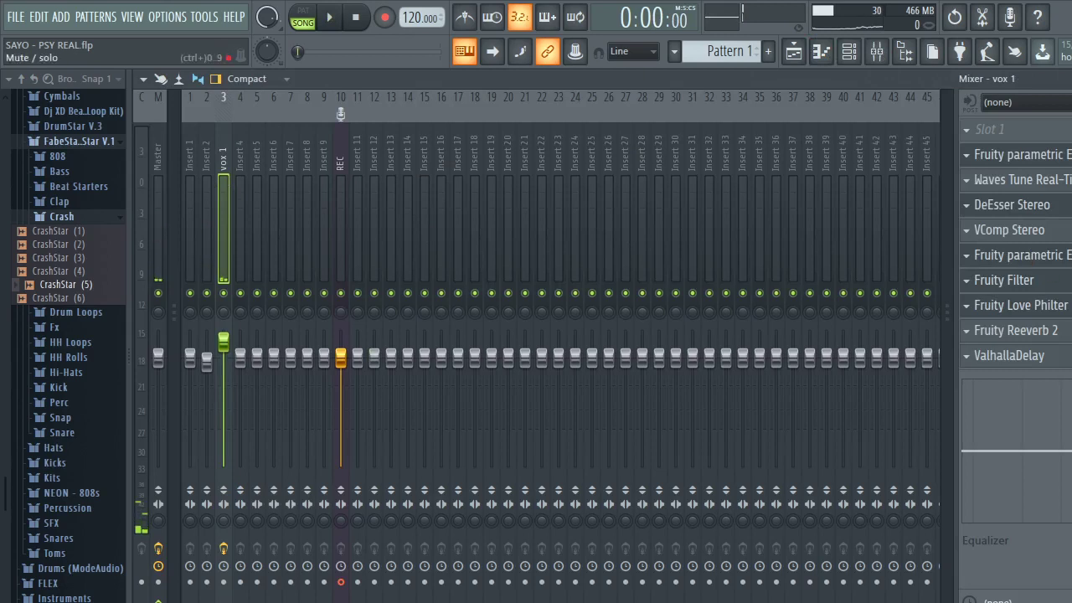
key(space)
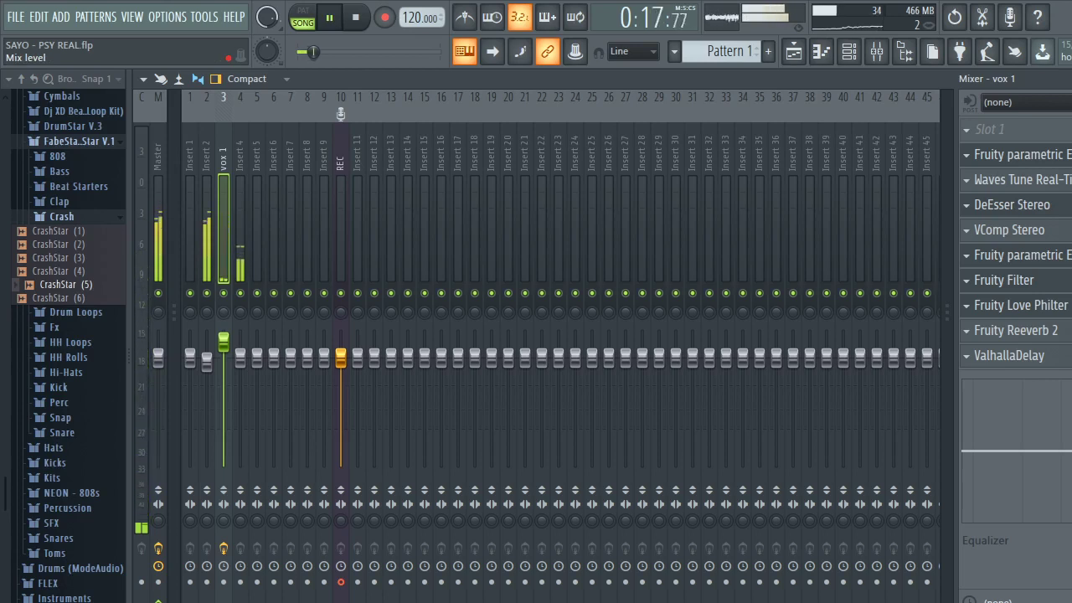
Route mixer track Insert 2 to Insert 1 only.
click(205, 249)
right_click(192, 552)
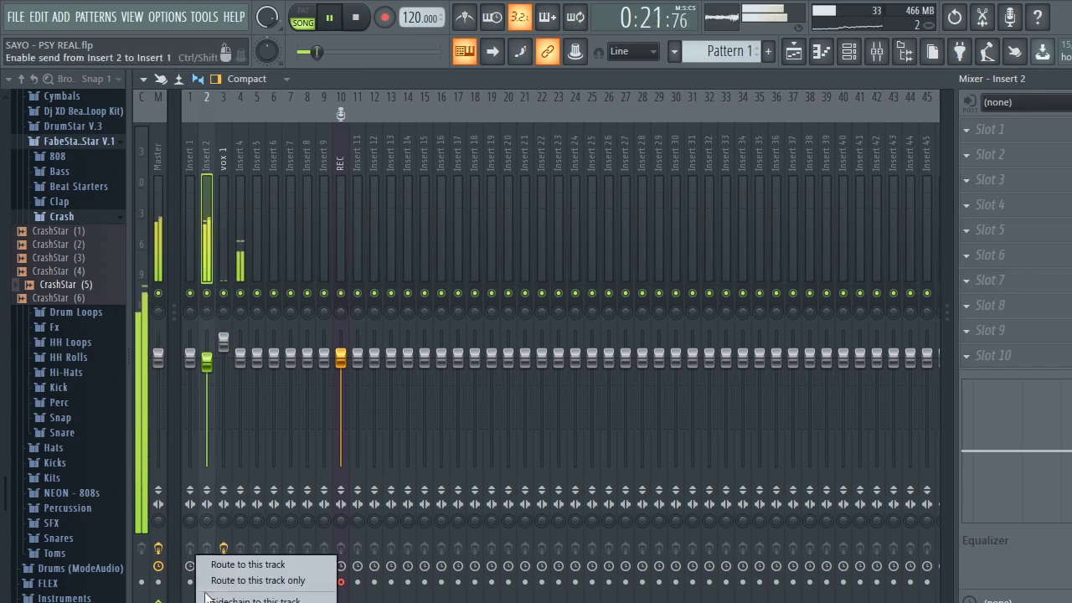
click(213, 581)
Lower the Insert 1 fader to about 48% (-13.2 dB) and compare its level with Insert 2, vox 1 and Insert 4.
drag(190, 359, 190, 396)
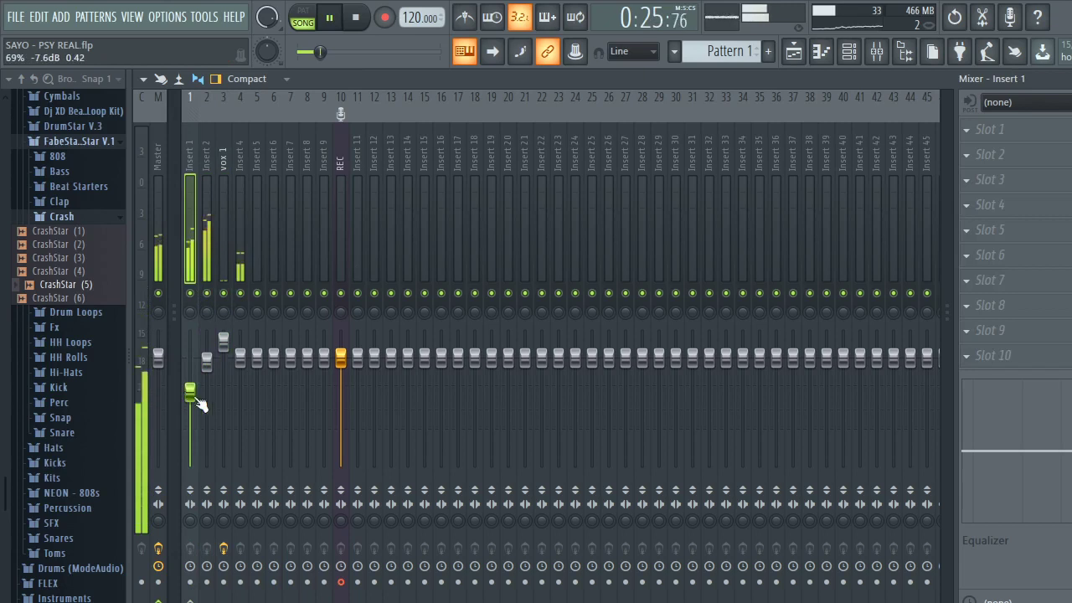
click(244, 232)
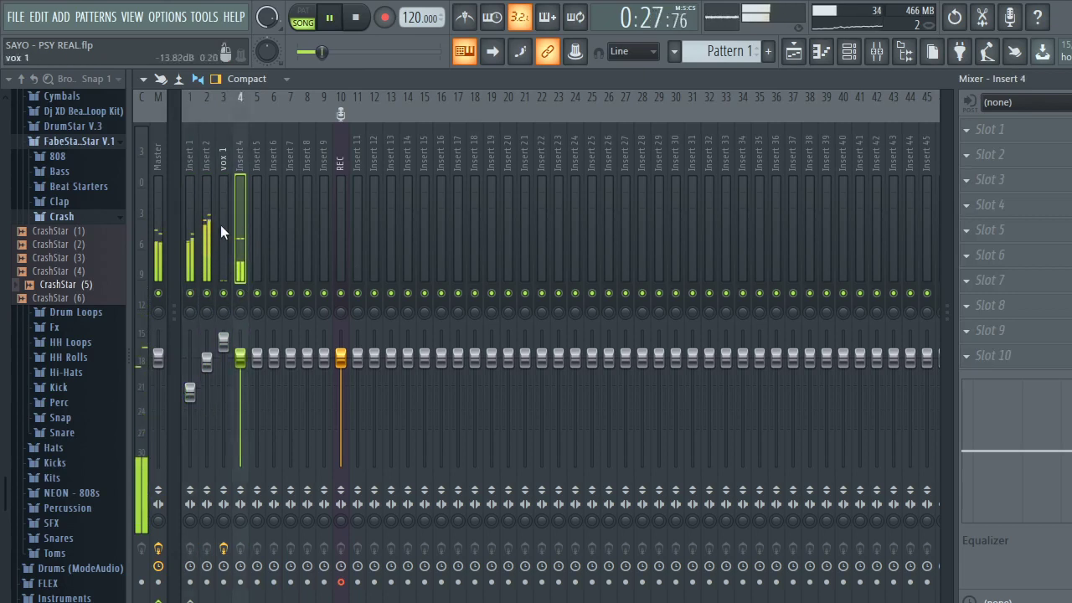
click(221, 225)
click(239, 223)
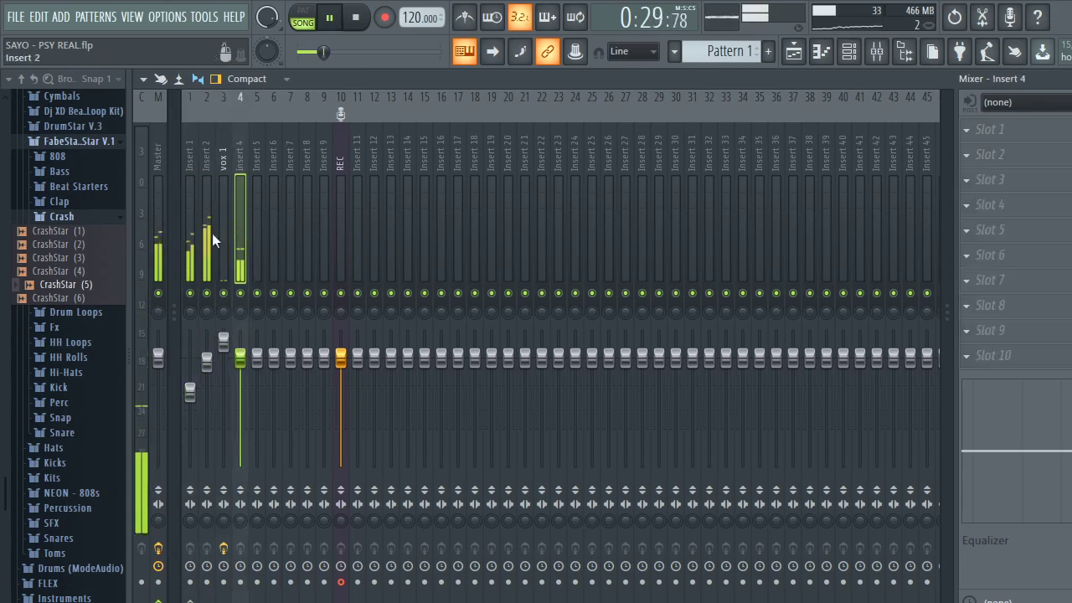
click(189, 237)
drag(190, 387, 191, 401)
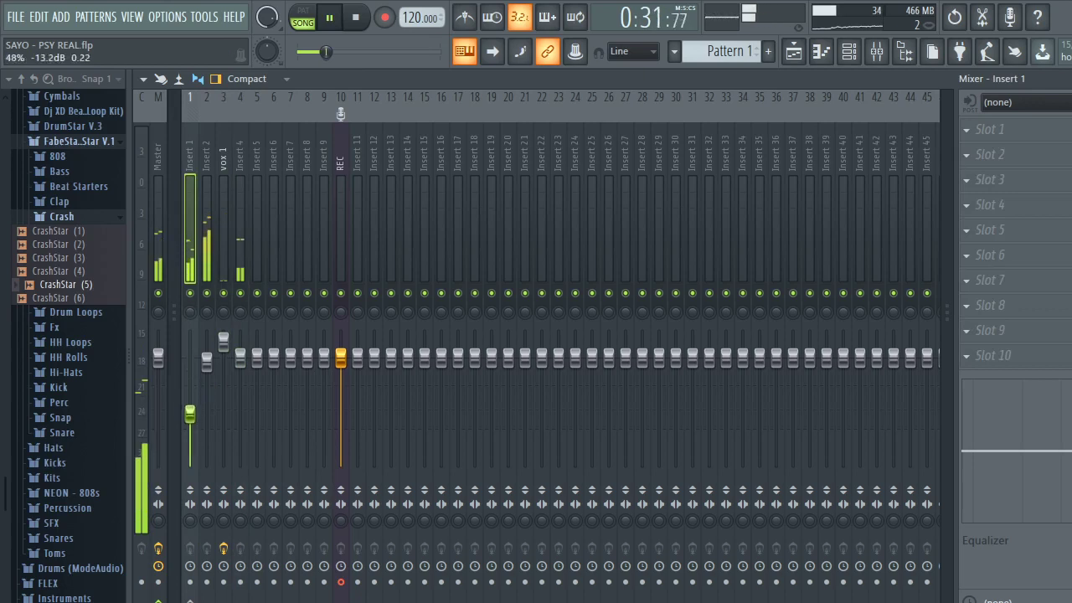
click(243, 184)
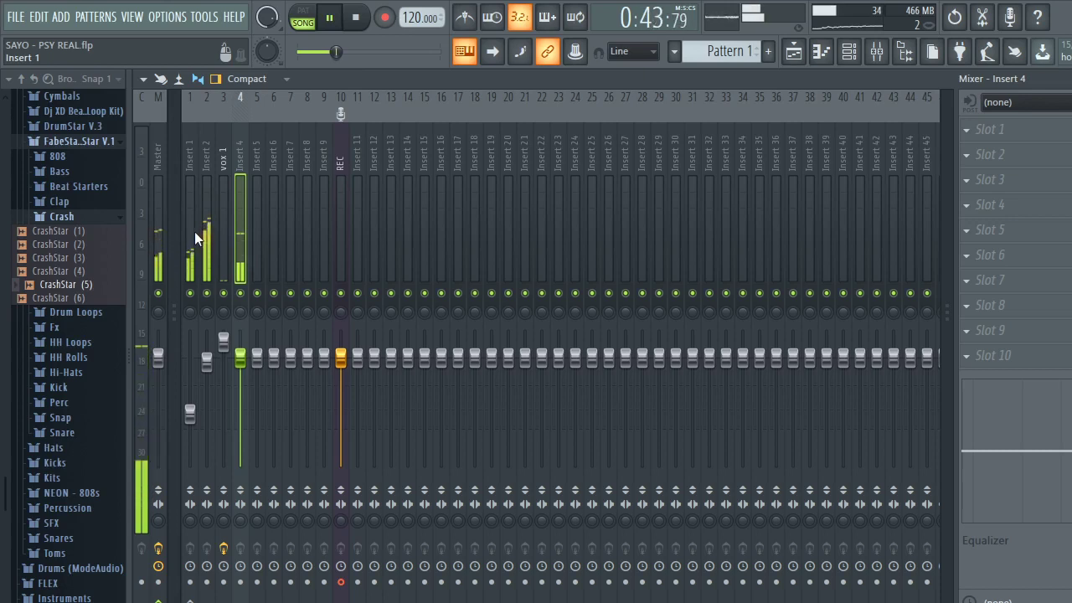
click(210, 210)
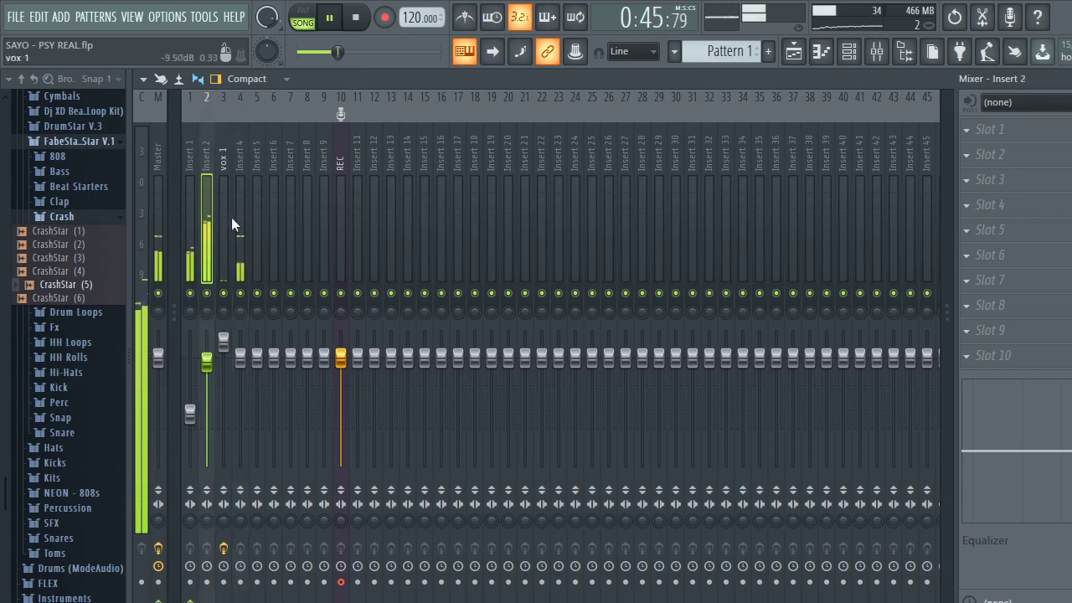
click(244, 216)
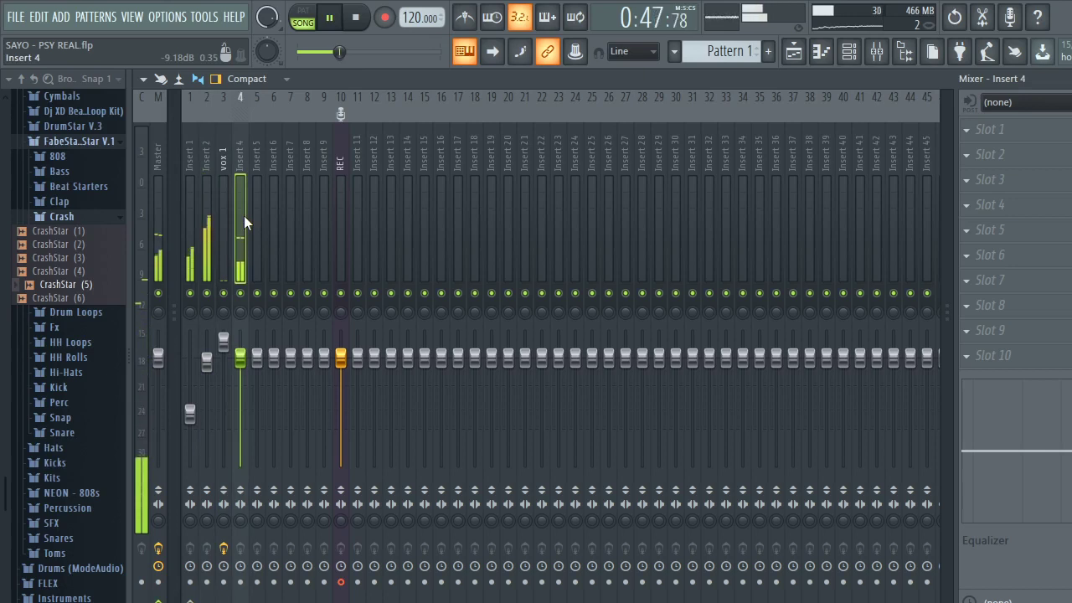
Raise the Insert 1 fader to about 94% (-1.3 dB) against the vox 1 track and stop playback.
drag(191, 413, 190, 370)
click(226, 211)
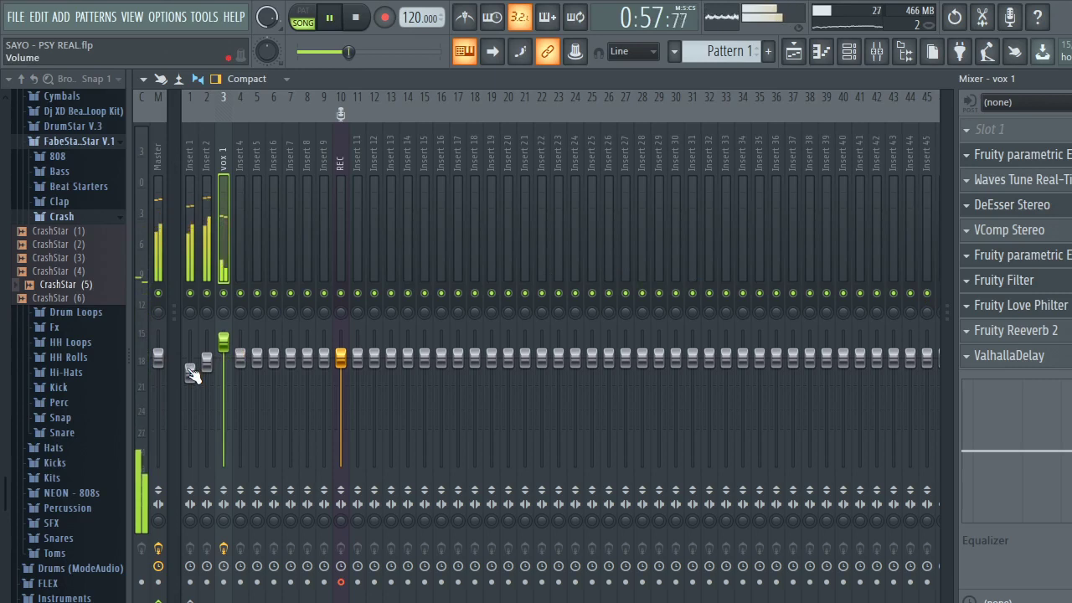
drag(190, 370, 191, 361)
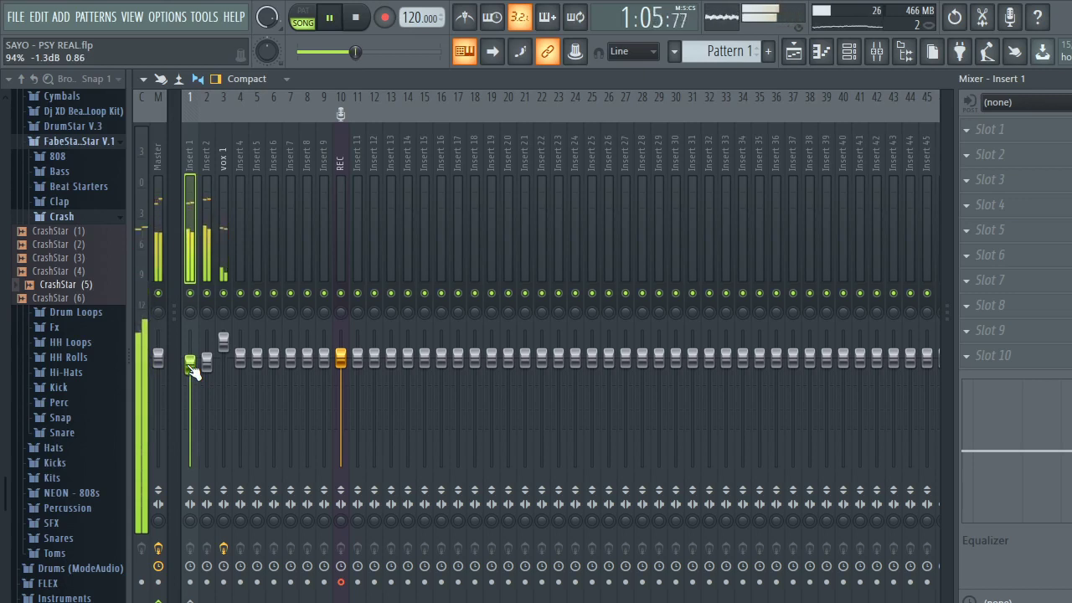
key(space)
Rename mixer track Insert 4 as "verse".
click(239, 239)
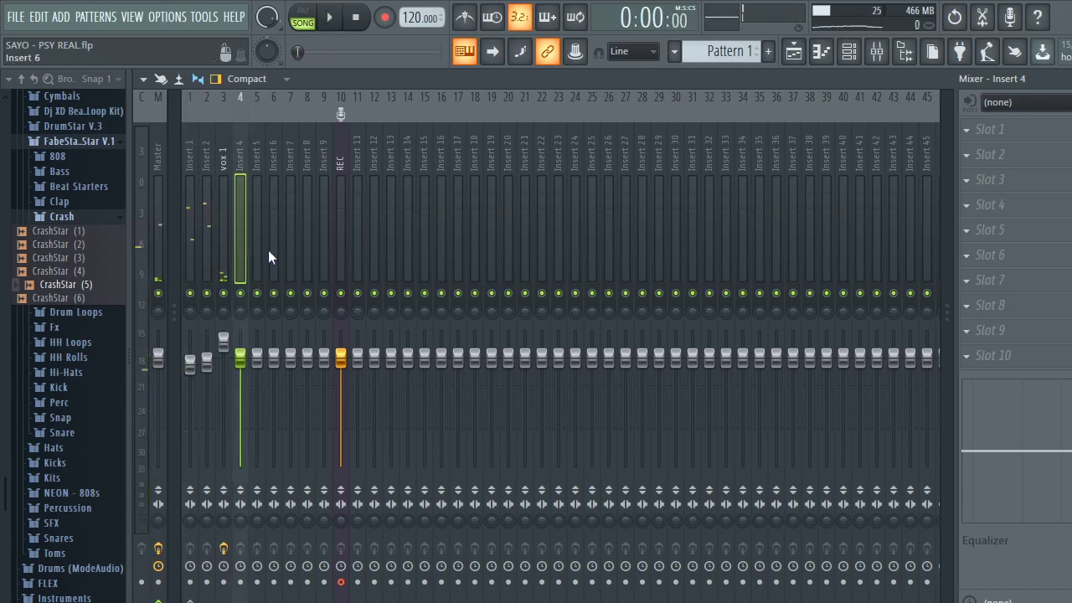
right_click(247, 90)
click(281, 127)
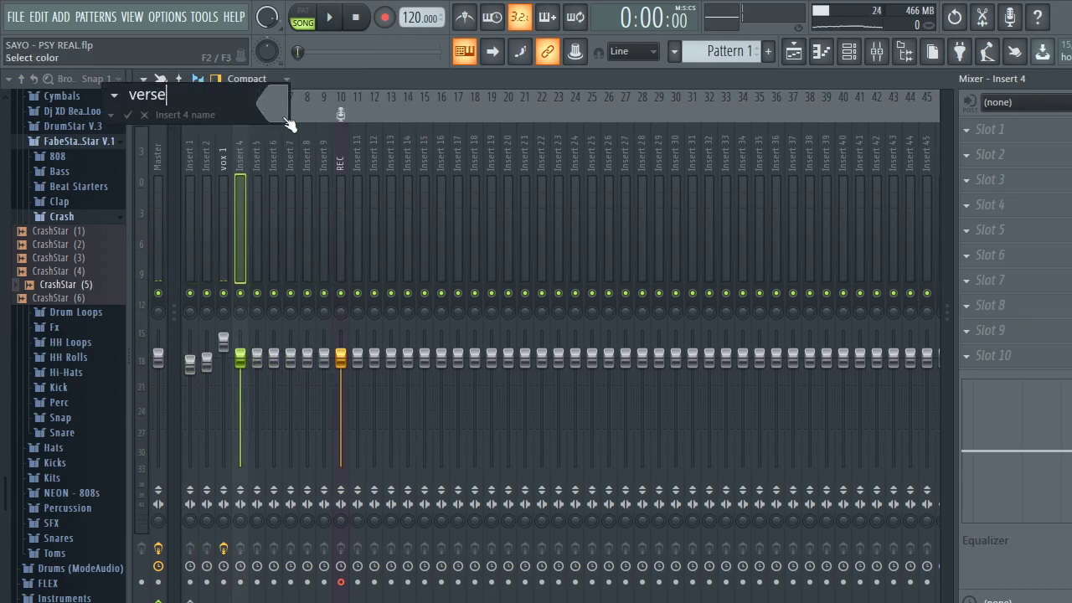
key(Return)
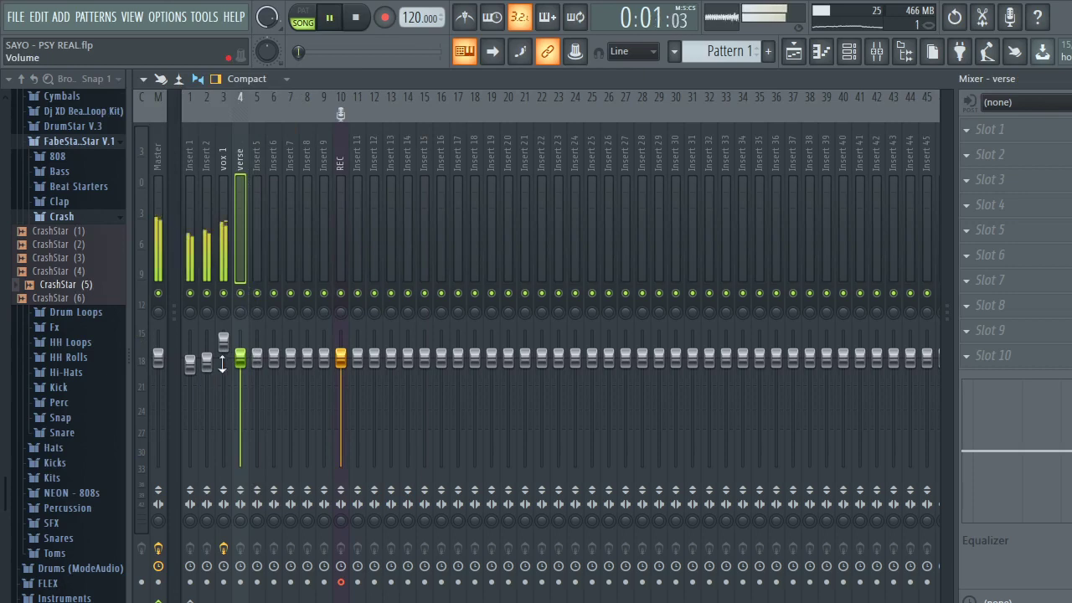
Play the song from bar 9 and raise the verse track's fader above vox 1's, muting Insert 1 during the adjustment.
click(794, 52)
click(432, 114)
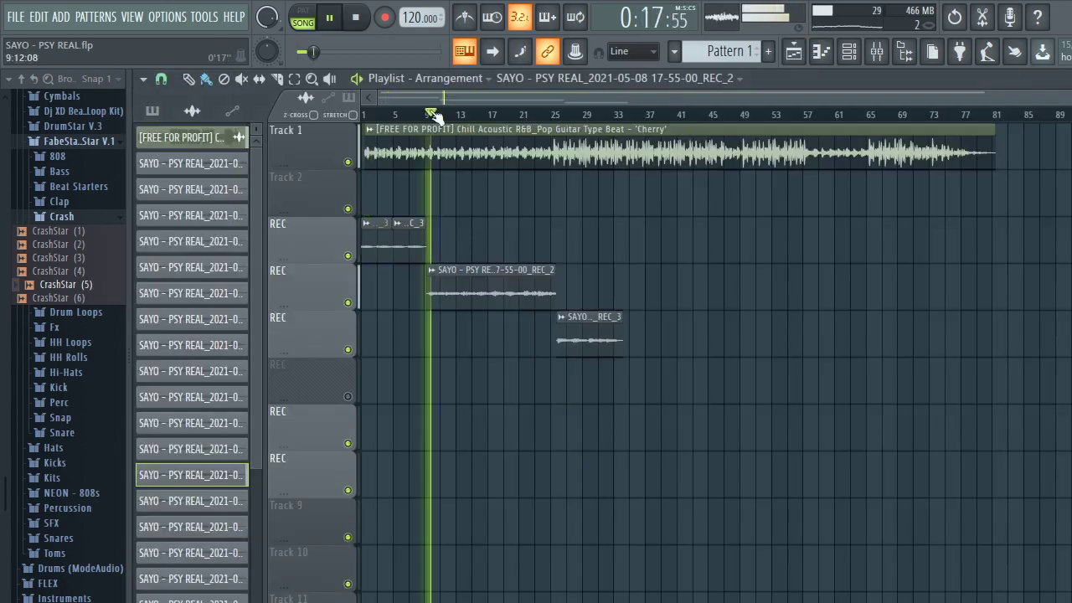
click(877, 51)
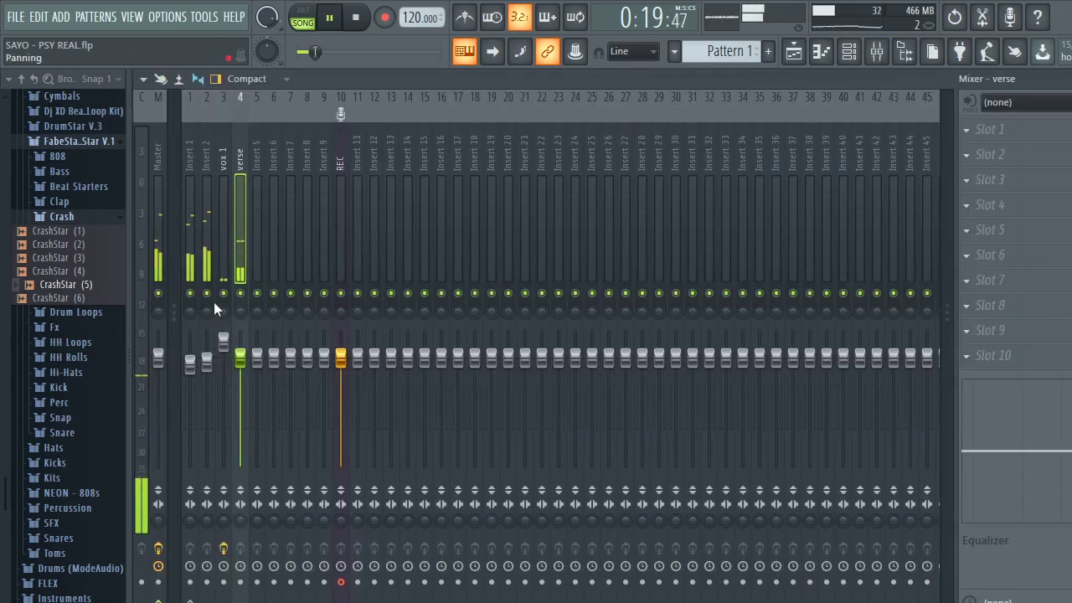
click(190, 292)
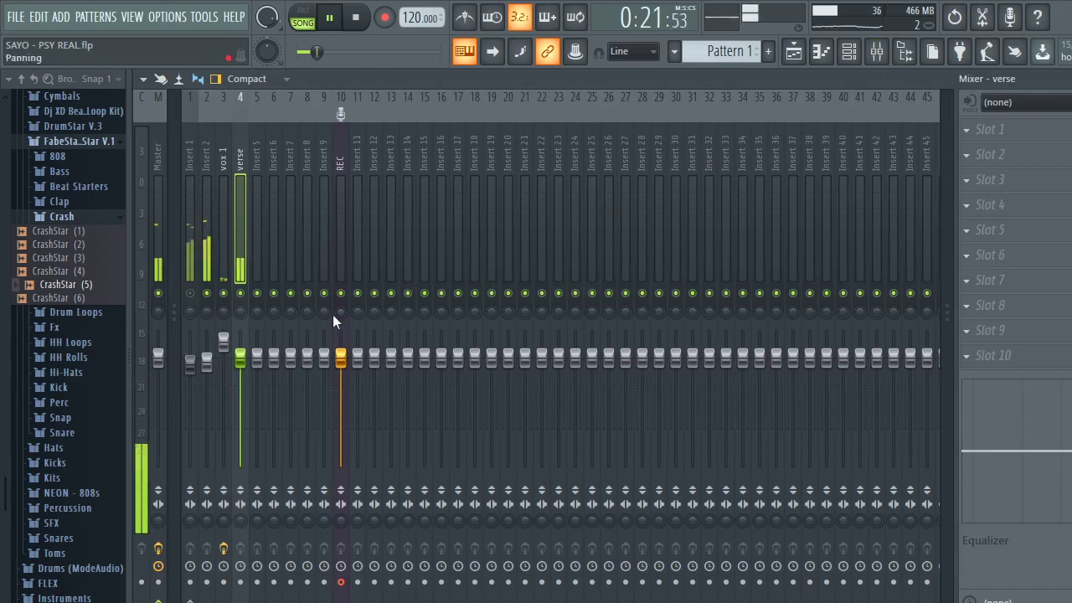
drag(242, 360, 238, 334)
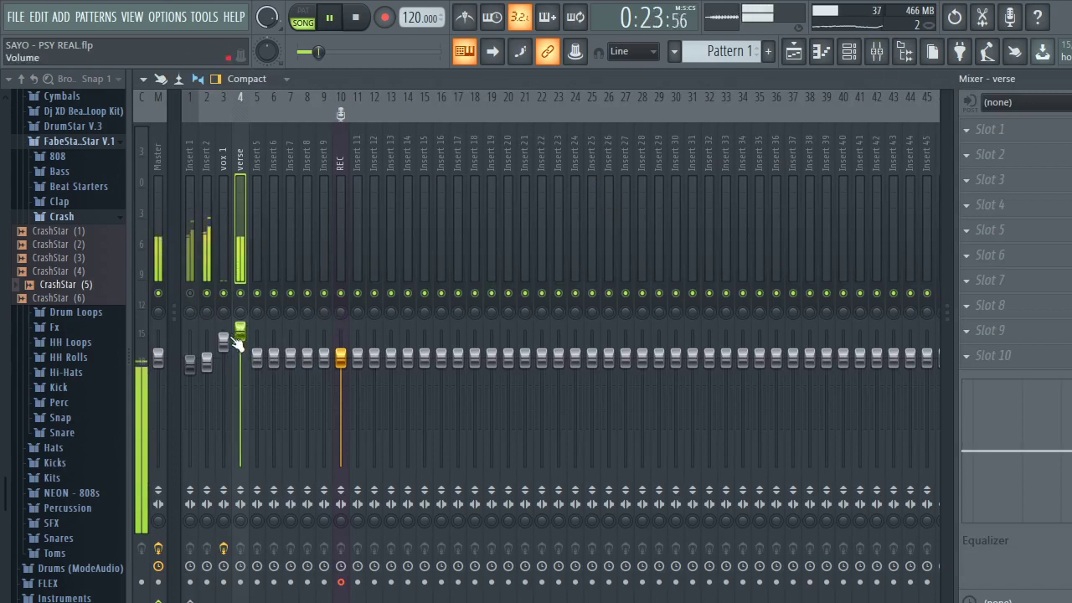
click(191, 292)
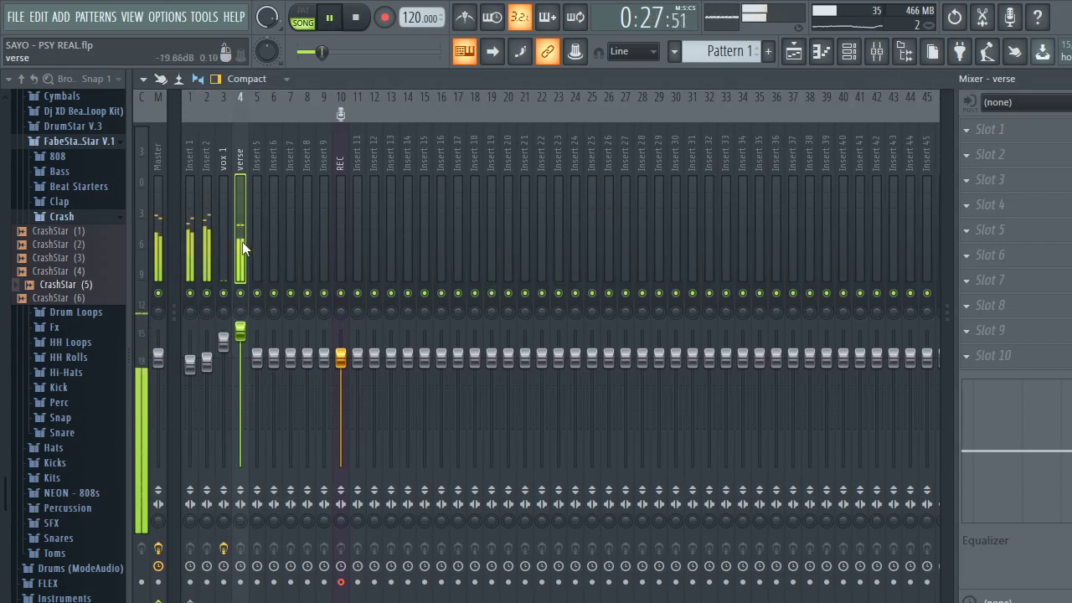
Add Fruity Parametric EQ 2 to slot 2 of the verse track and close its window.
click(1016, 162)
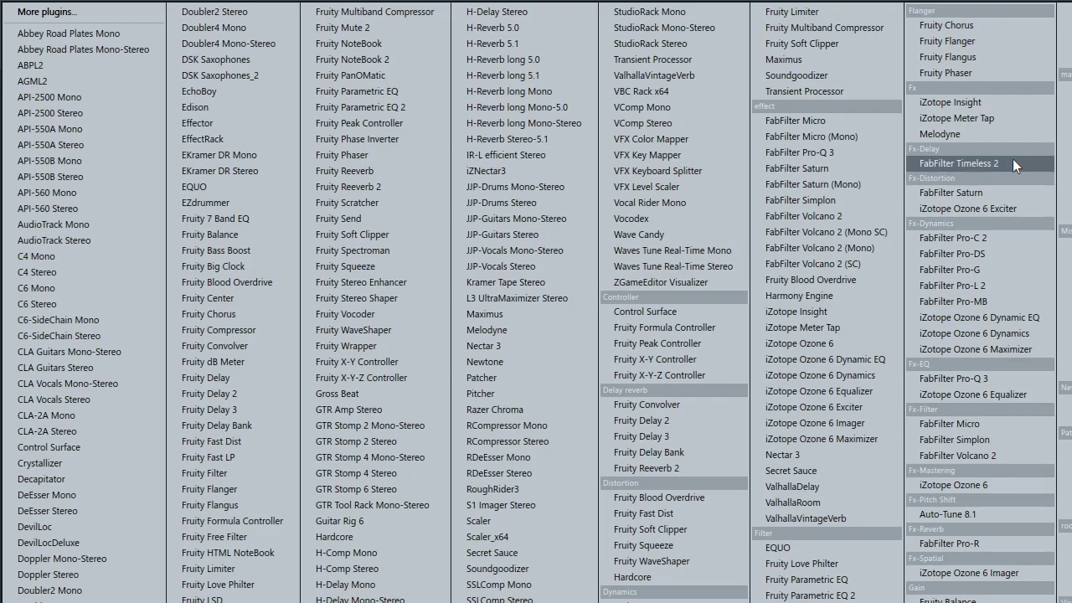
click(809, 594)
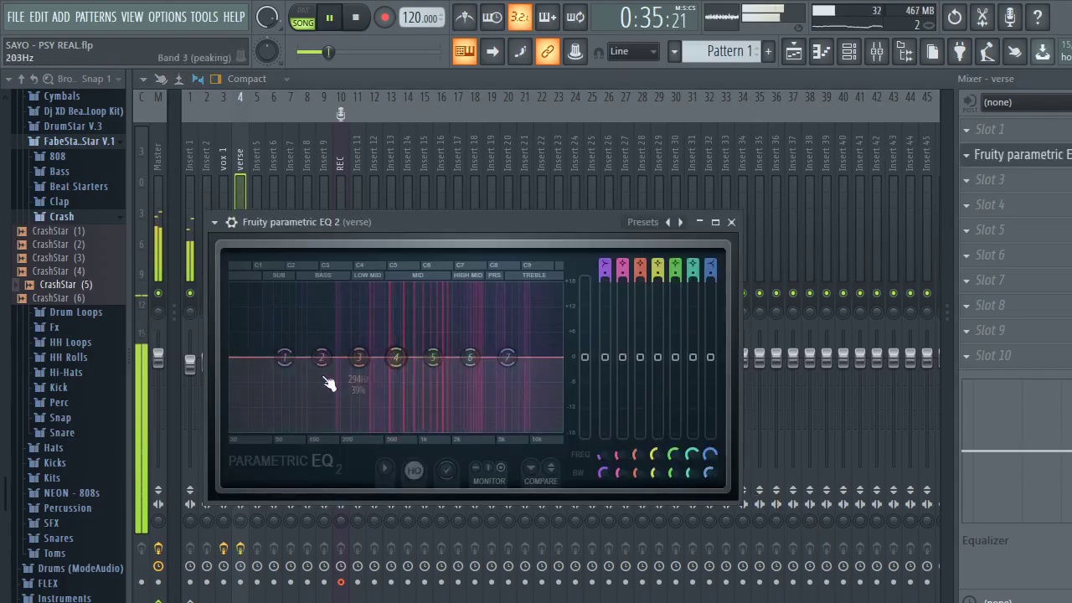
click(732, 222)
key(Left)
key(Right)
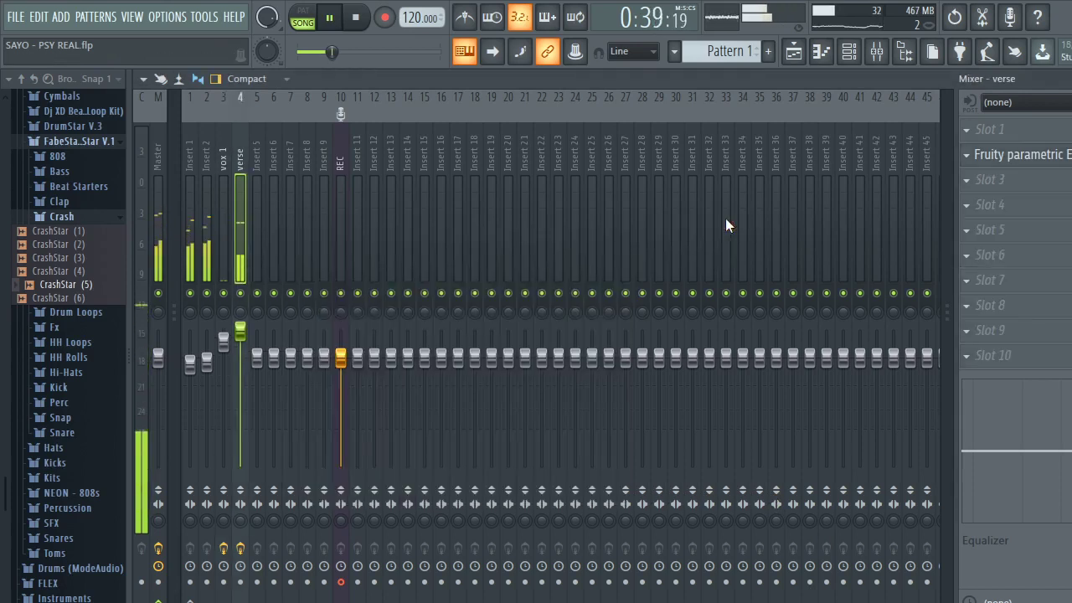
Add Waves Tune Real-Time Stereo to slot 3 of the verse track and set its scale to B Natural Minor.
click(1020, 181)
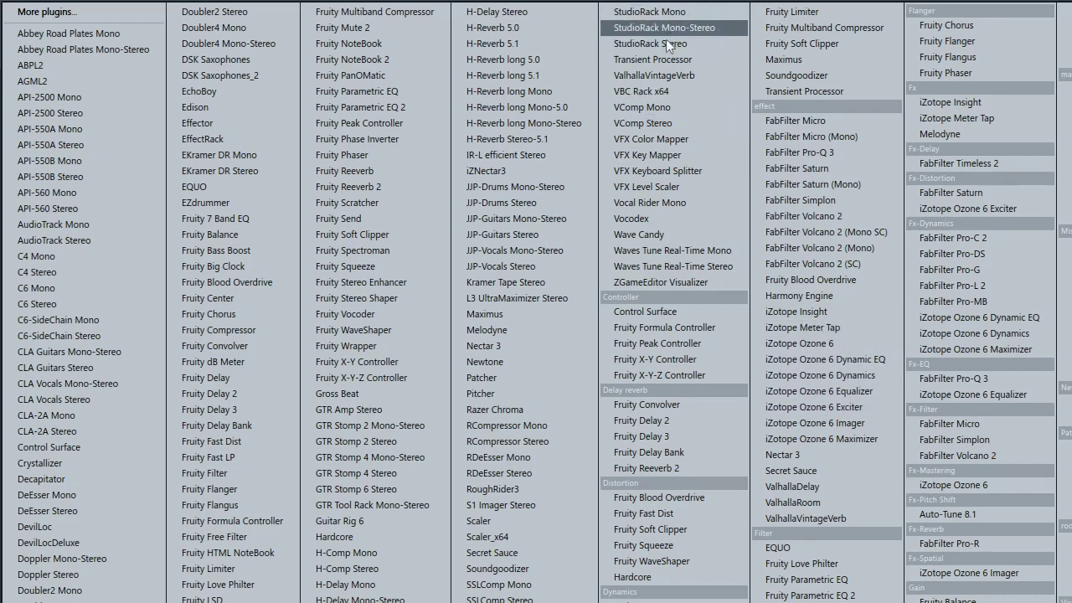
click(688, 268)
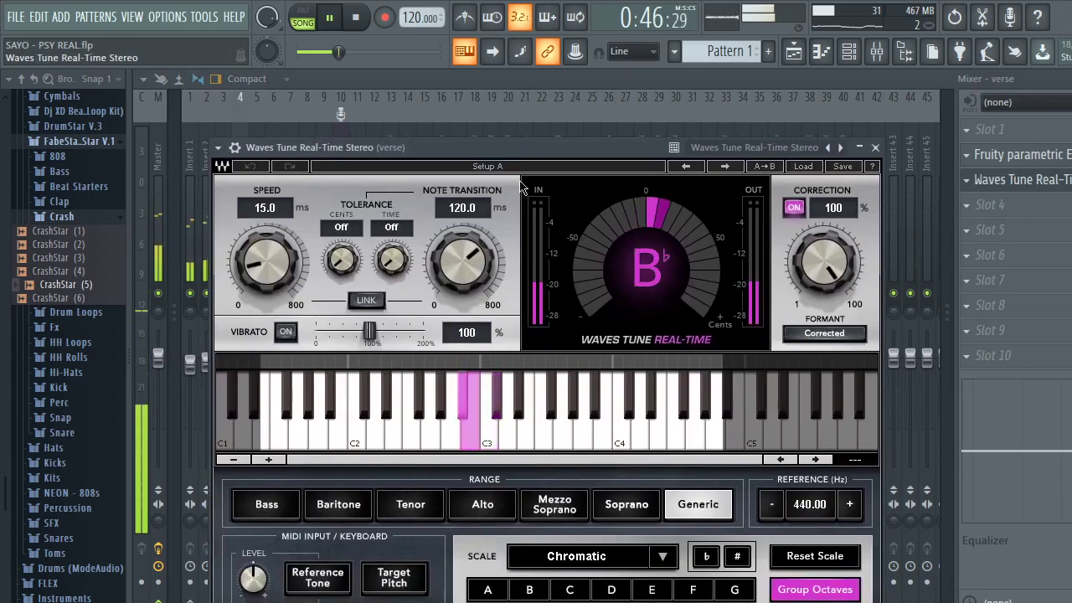
click(529, 590)
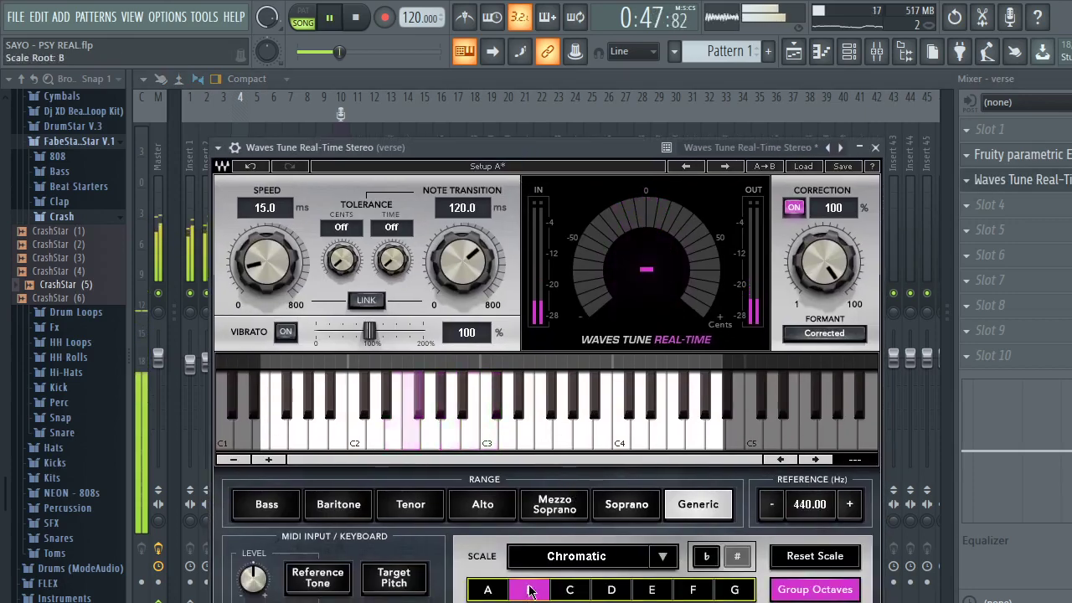
click(653, 556)
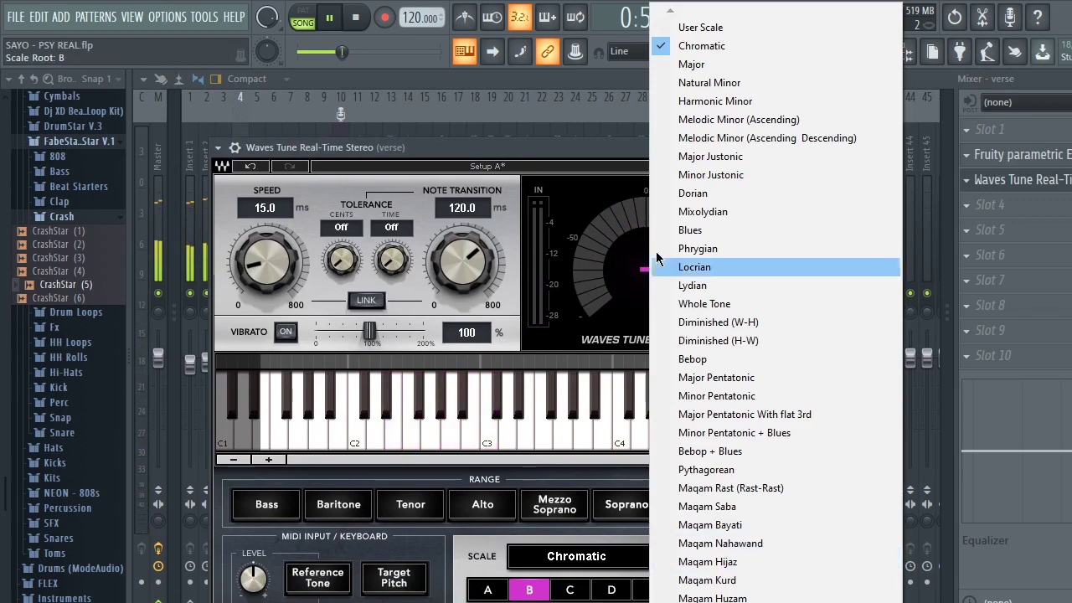
click(709, 83)
Stop playback and change the Waves Tune scale type to Major.
key(space)
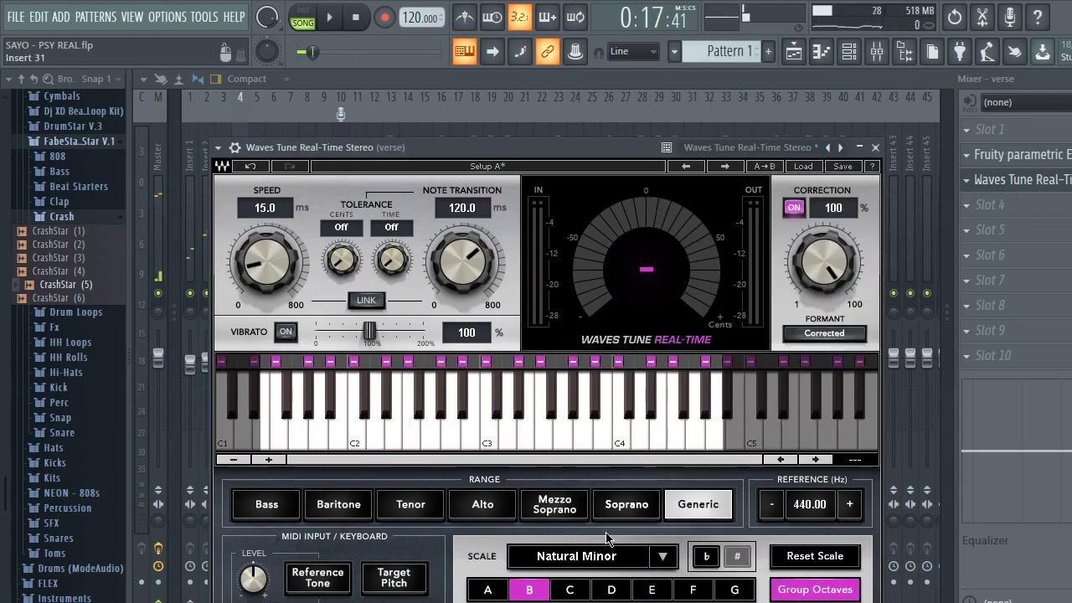
scroll(617, 564, down, 1)
click(664, 561)
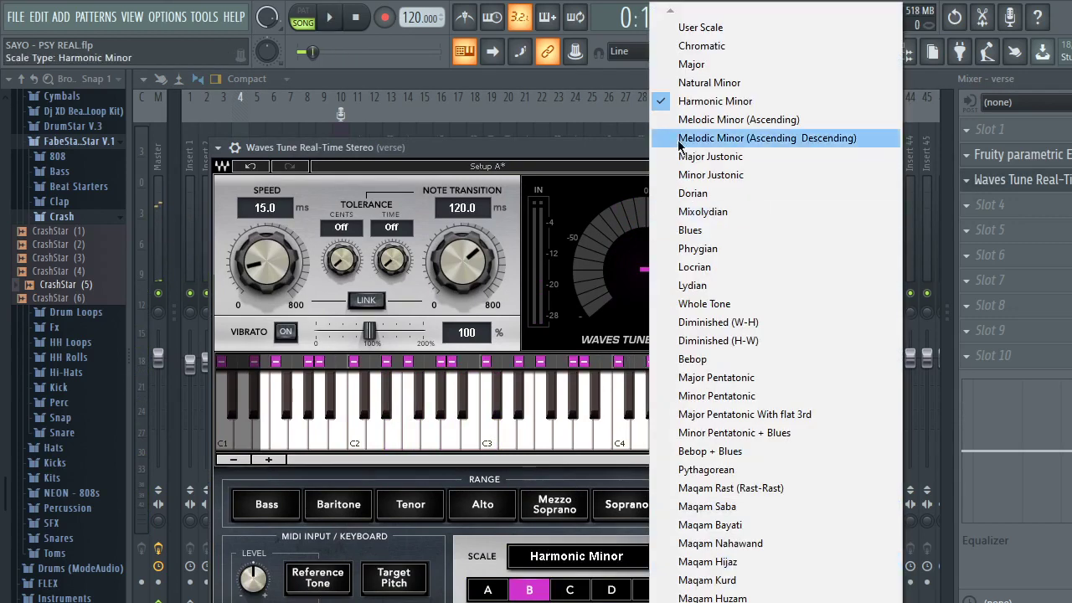
click(692, 65)
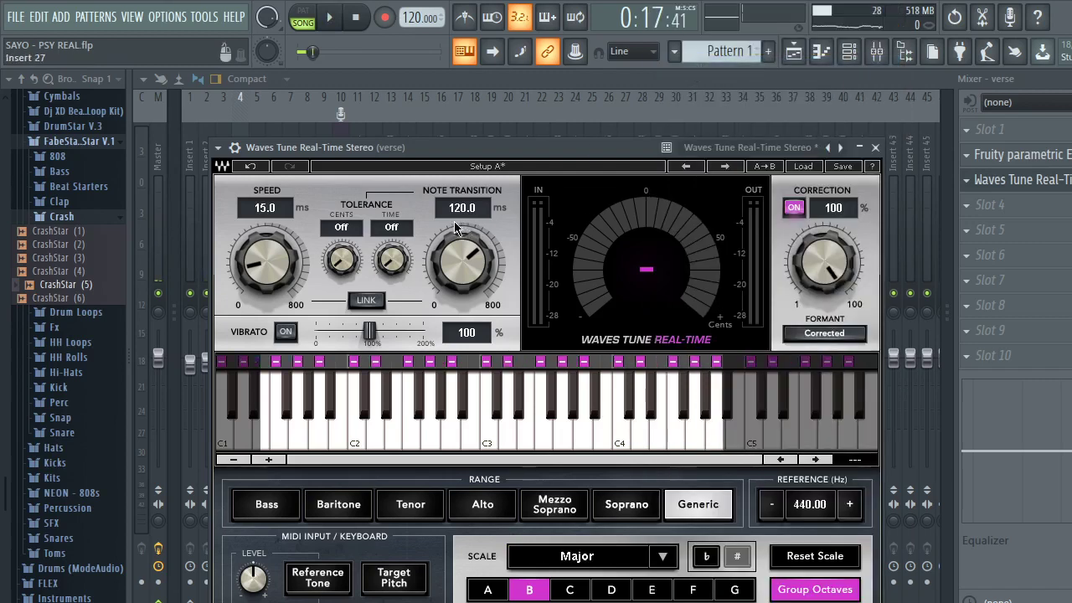
Resume playback and set the Waves Tune Note Transition to 20 ms.
key(space)
click(270, 212)
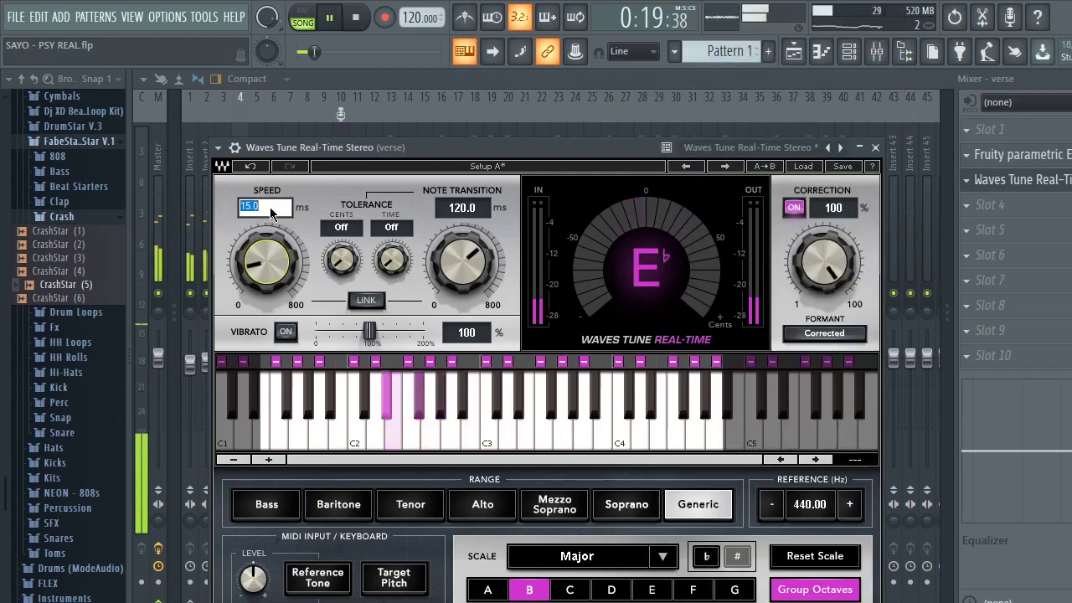
click(464, 209)
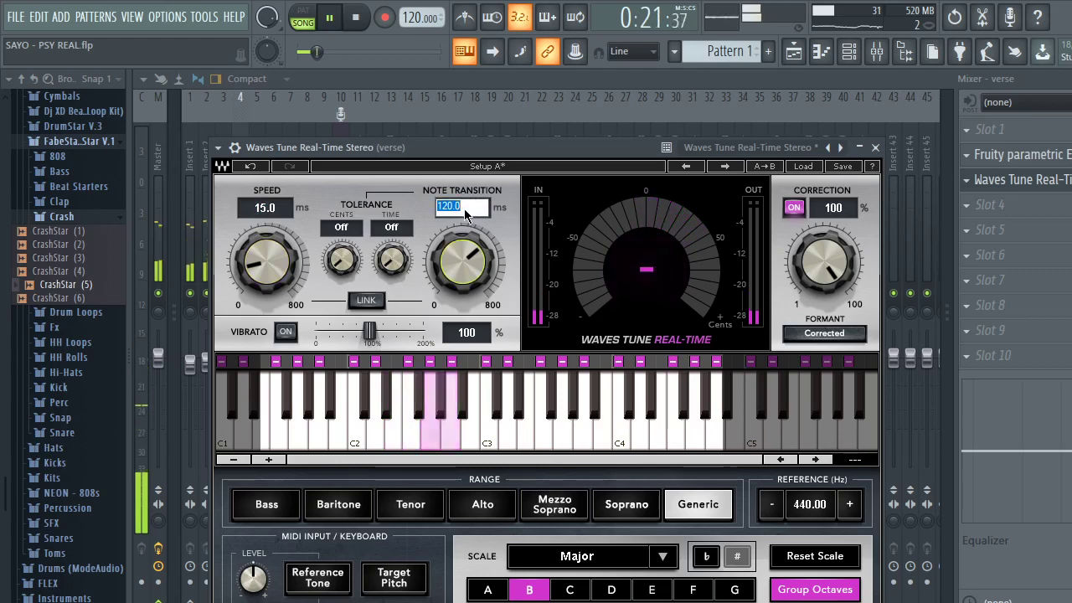
text(20)
key(Return)
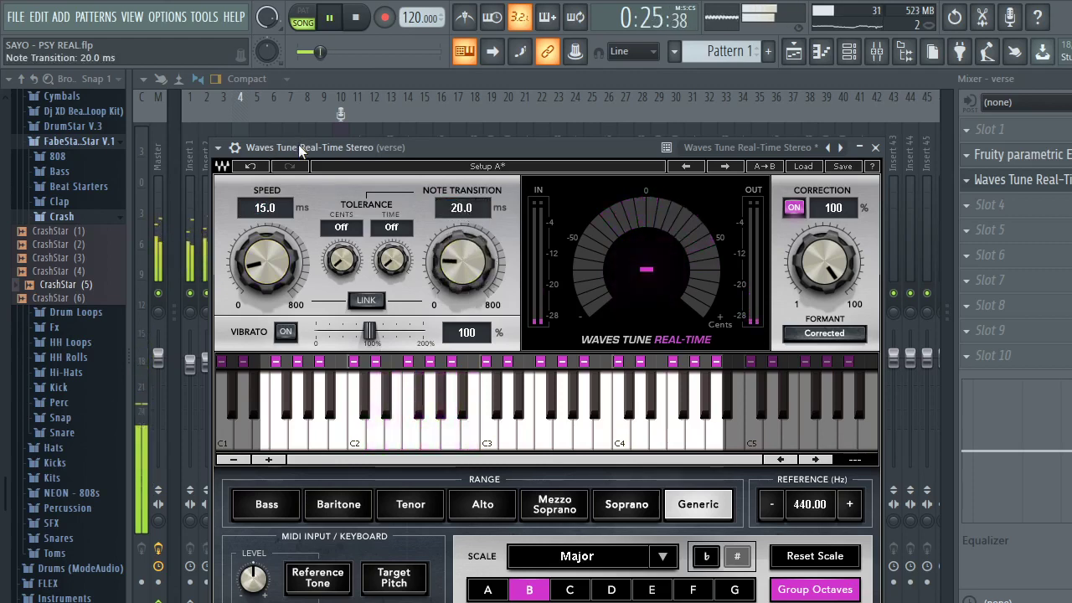
Move the Waves Tune window out of the way and mute the Insert 2 mixer track.
drag(299, 145, 446, 92)
click(207, 293)
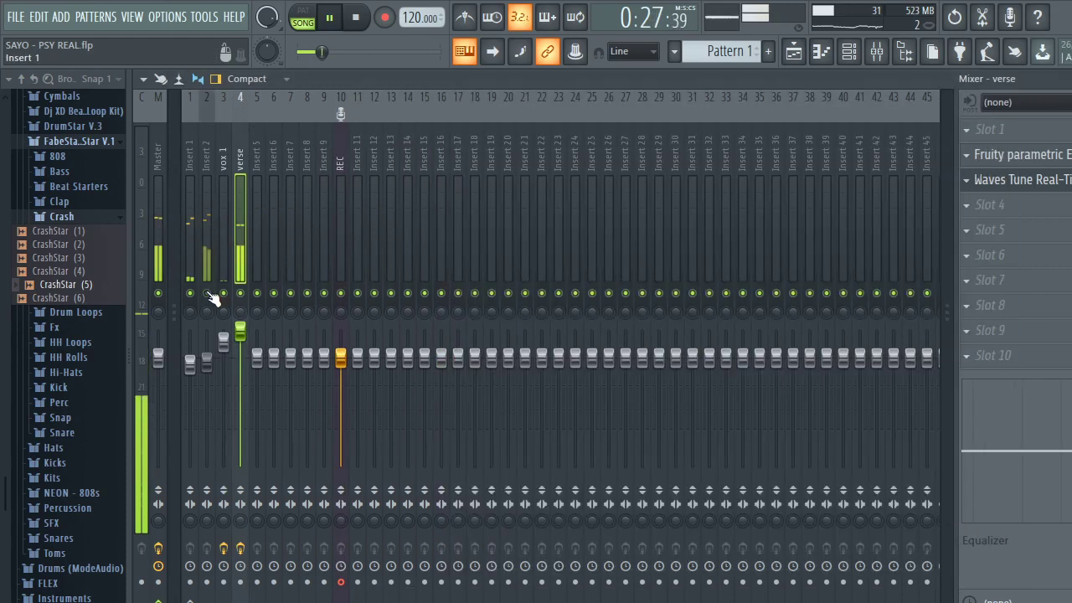
Cut the verse's low end by lowering band 1 of the slot 2 Fruity Parametric EQ 2 to about -18 dB, and close the plugin.
click(1039, 164)
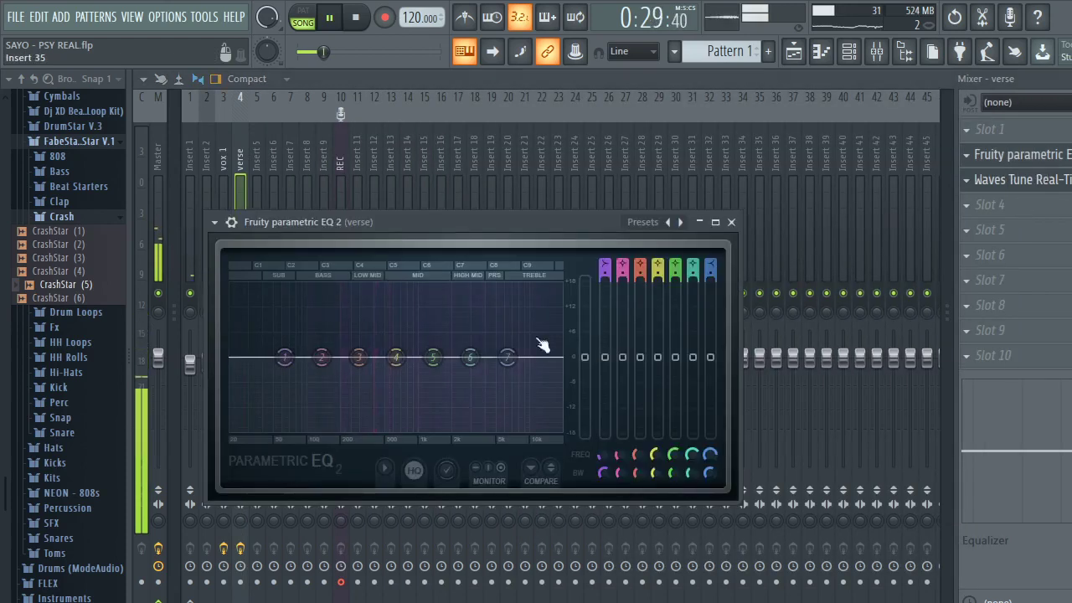
right_click(287, 362)
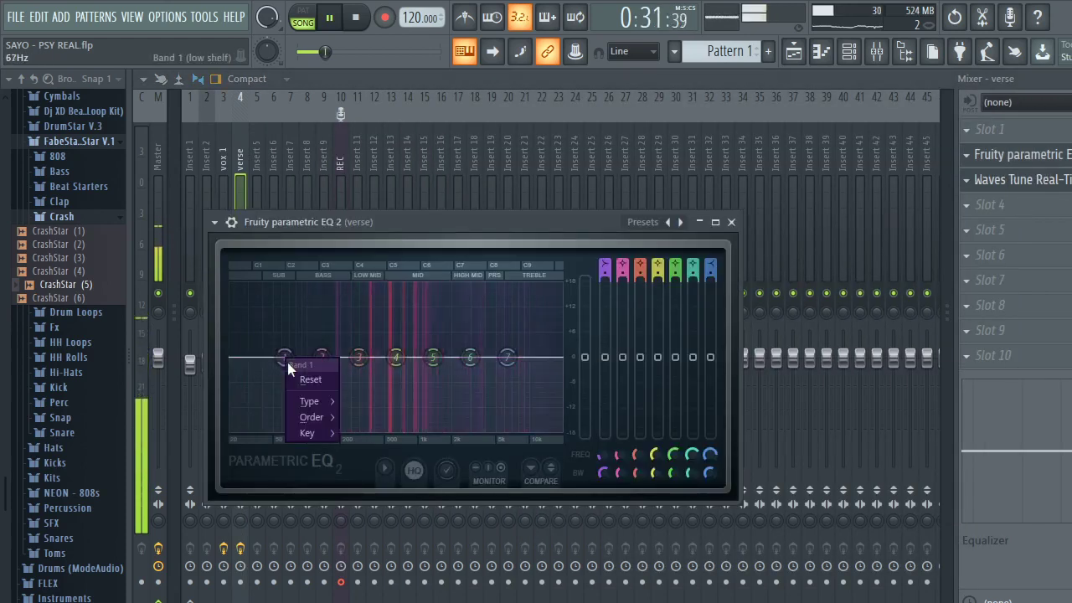
click(279, 397)
drag(285, 358, 295, 428)
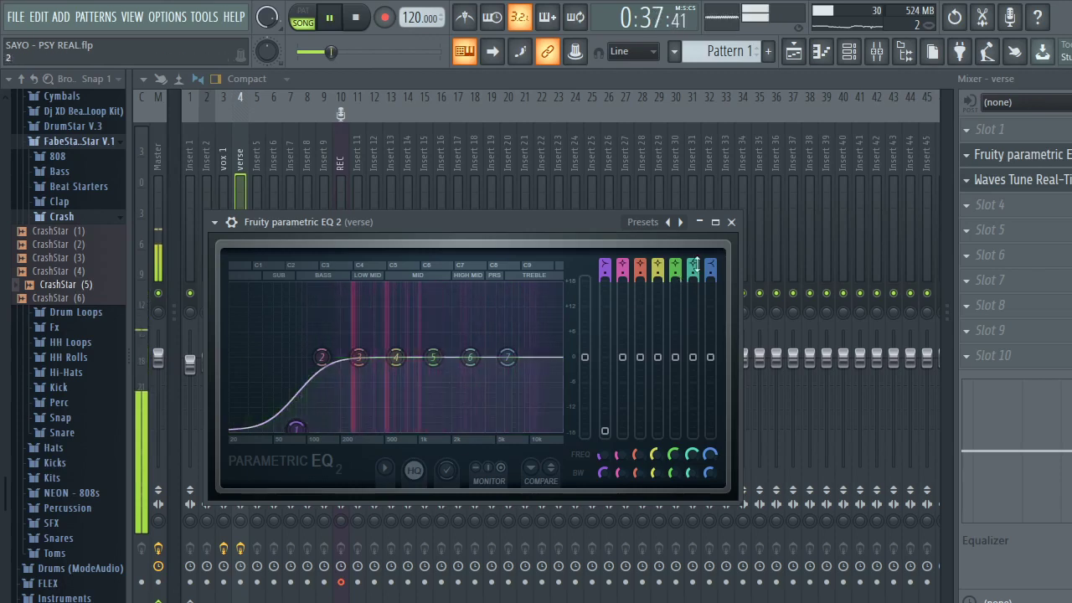
click(731, 222)
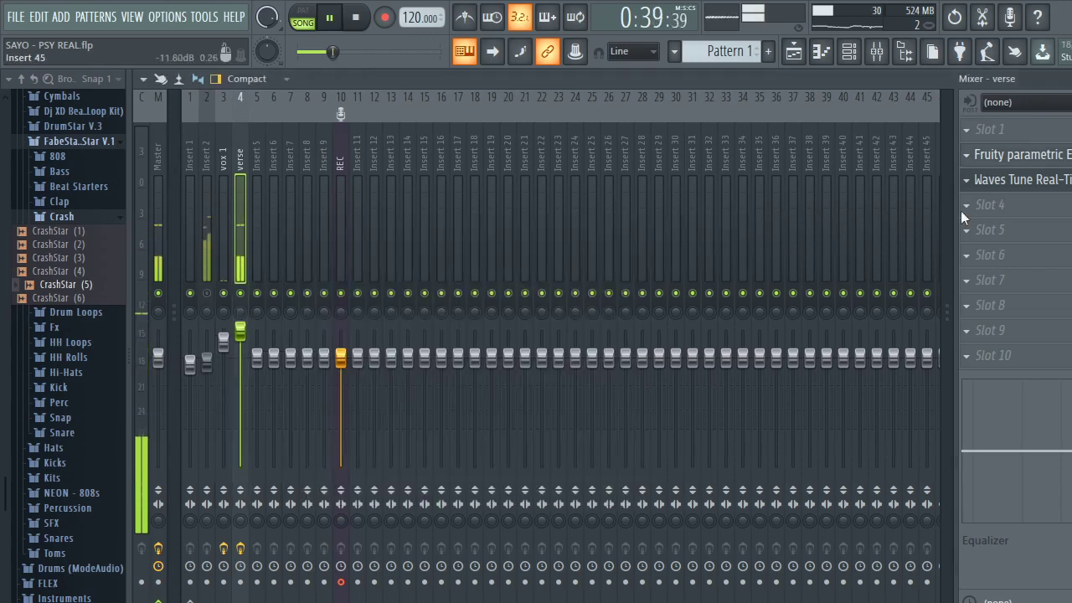
Audition the verse recording from several positions in the playlist and restart playback from about bar 19.
click(794, 51)
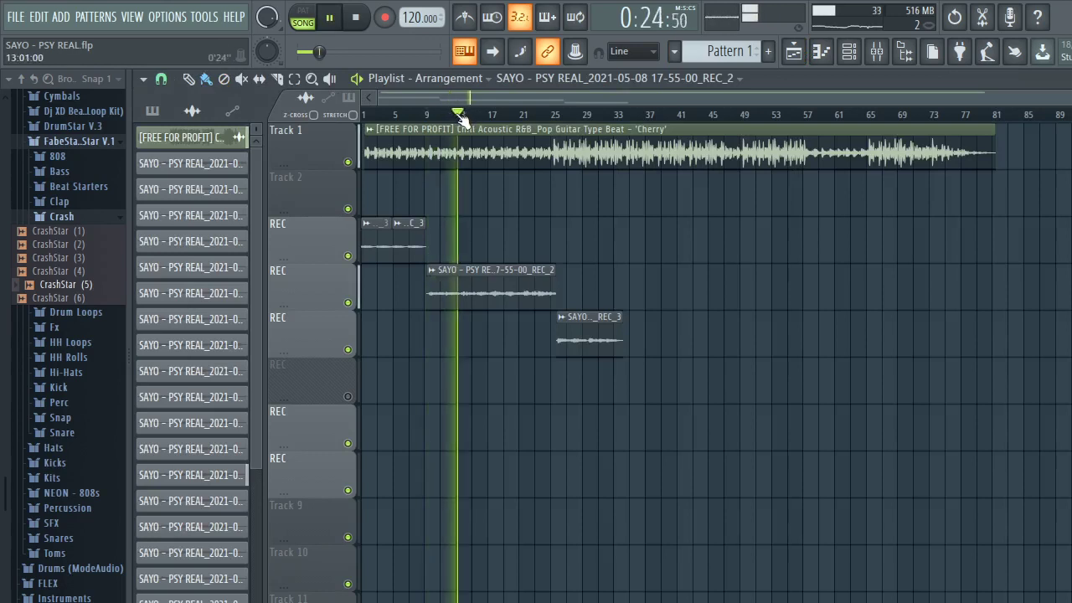
click(443, 116)
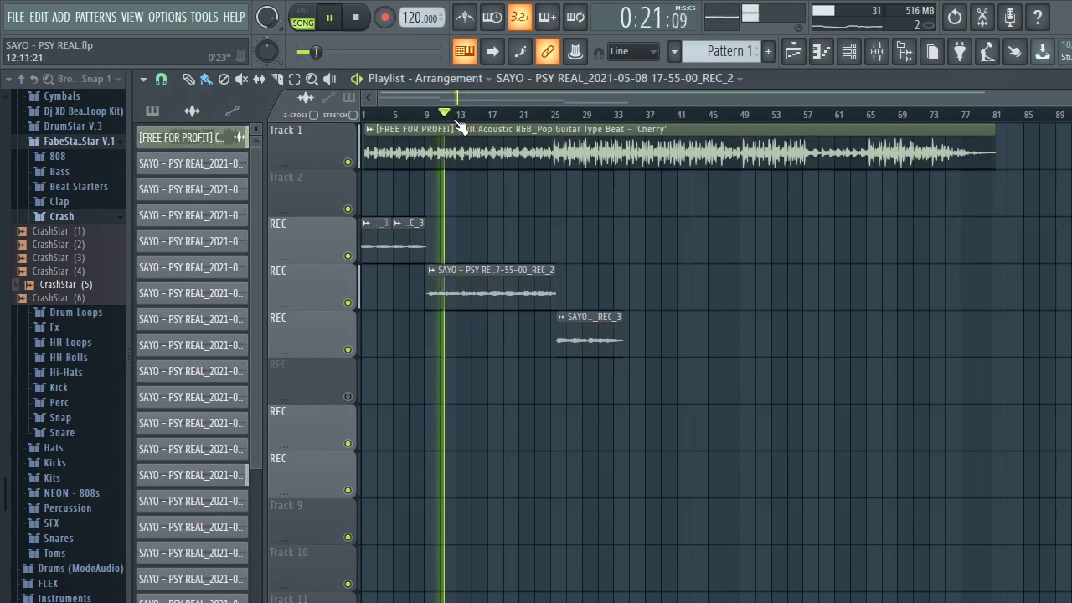
click(474, 116)
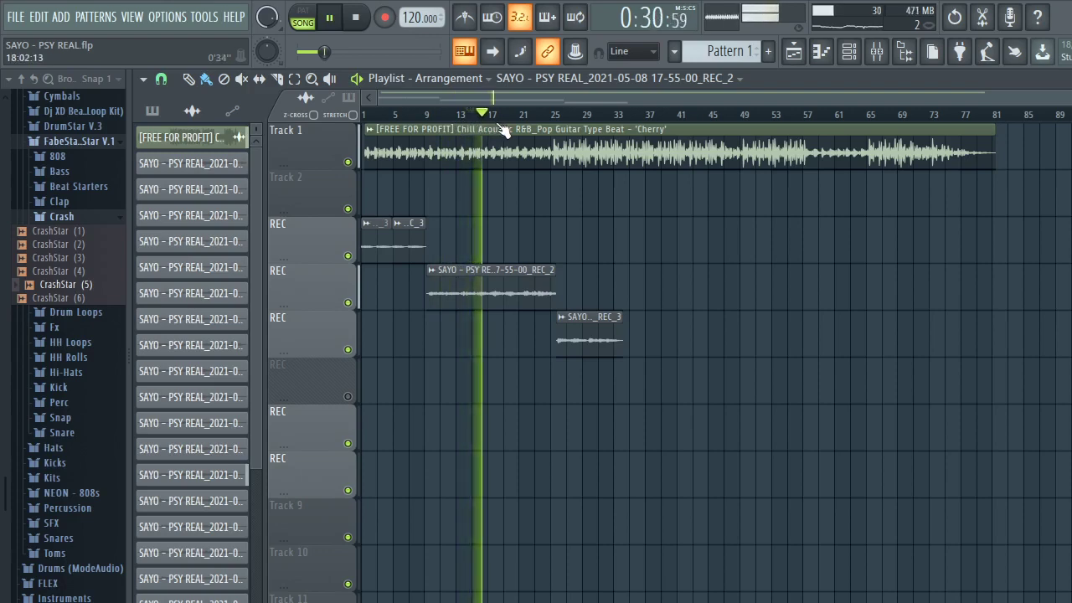
scroll(508, 114, up, 2)
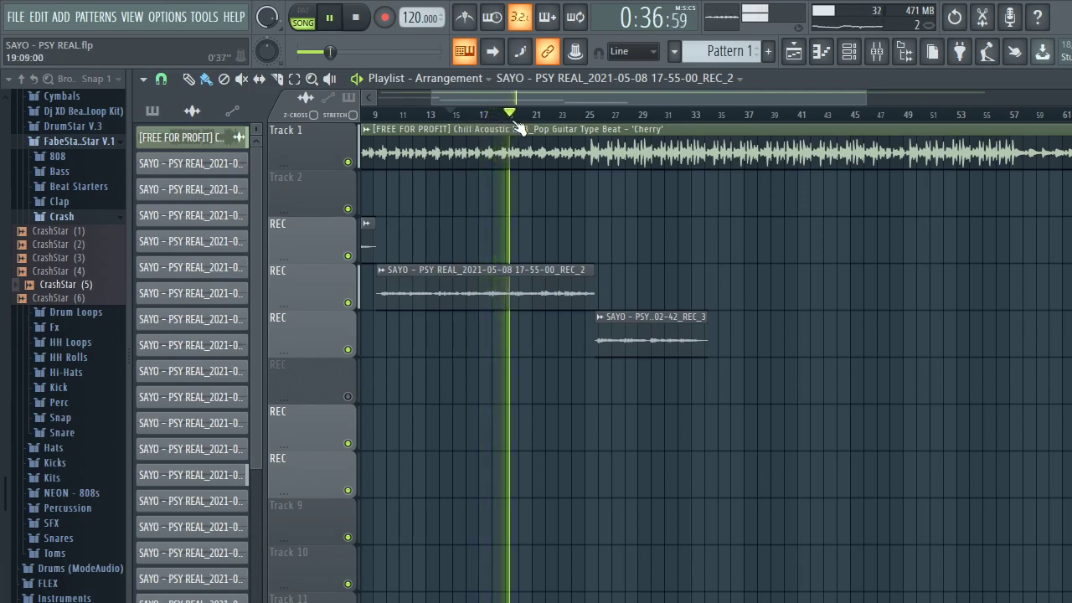
key(space)
key(space)
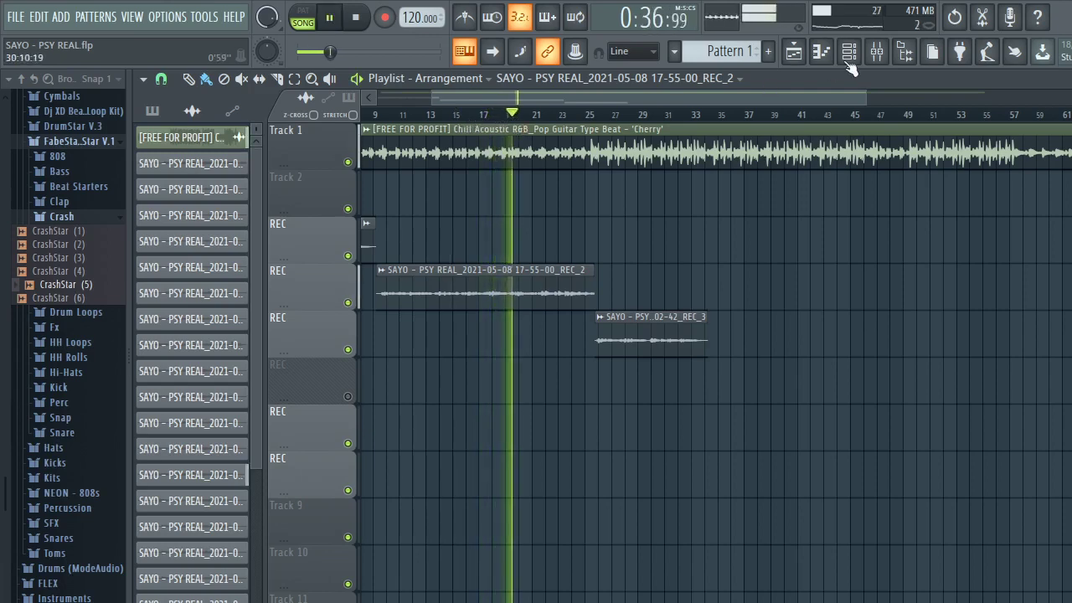
Stop playback, change the status of the A notes in the verse track's Waves Tune, and resume playback.
click(877, 51)
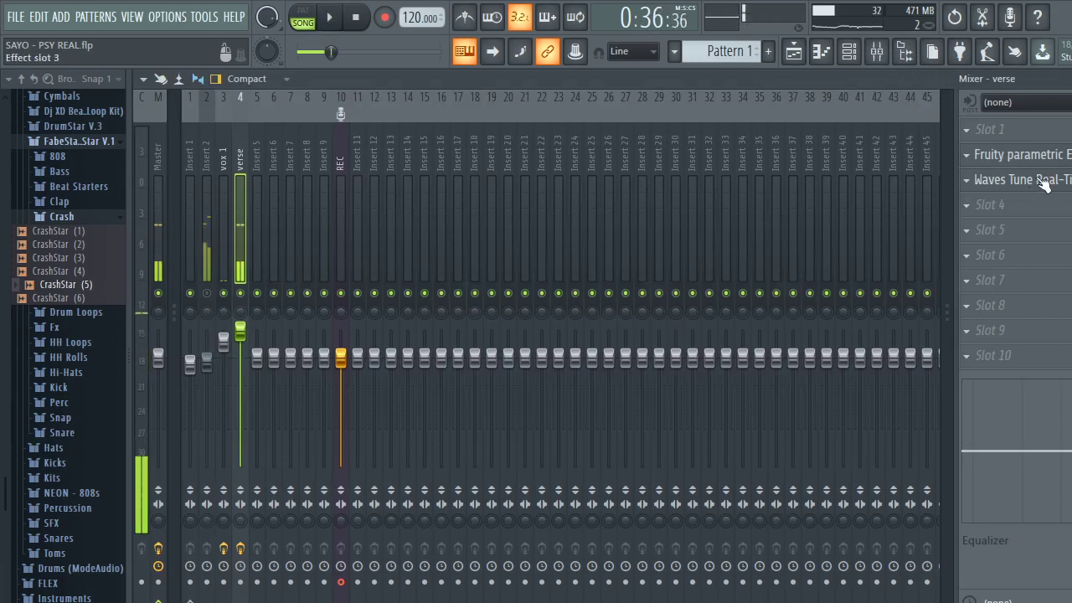
click(1043, 186)
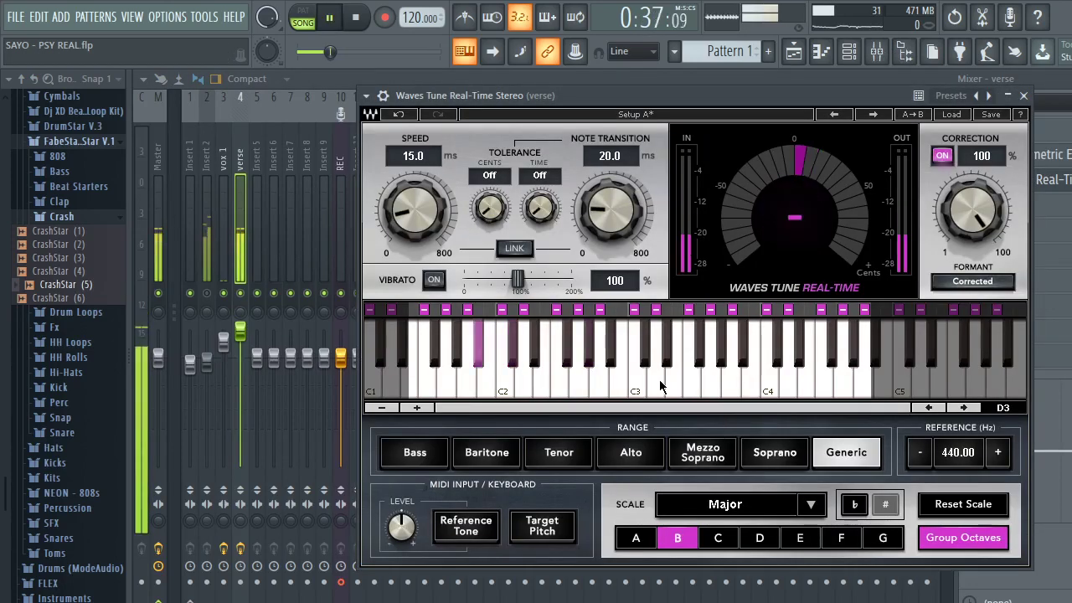
key(space)
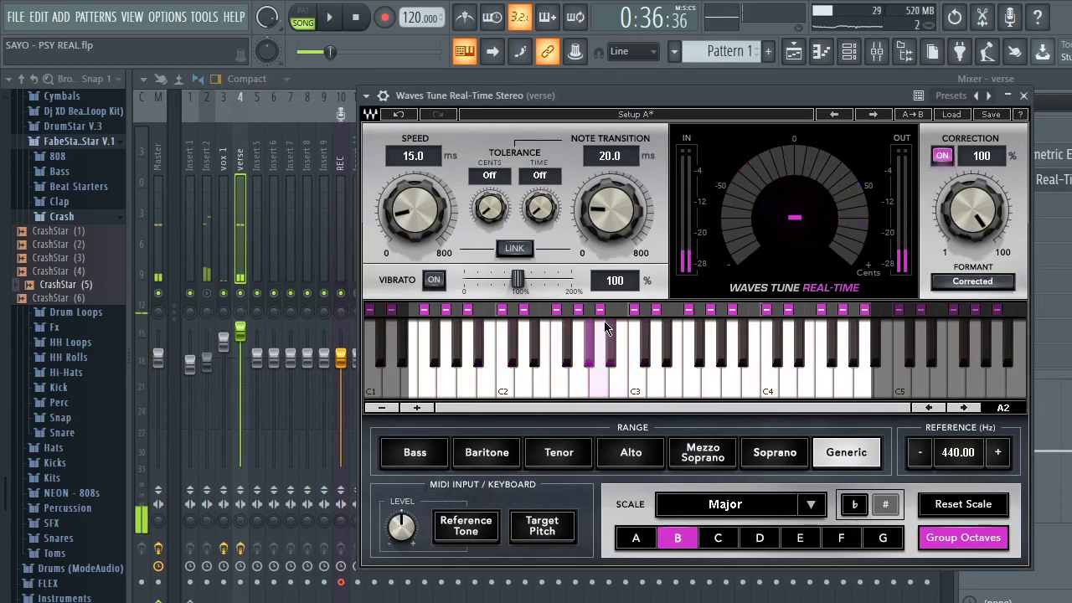
click(600, 311)
key(space)
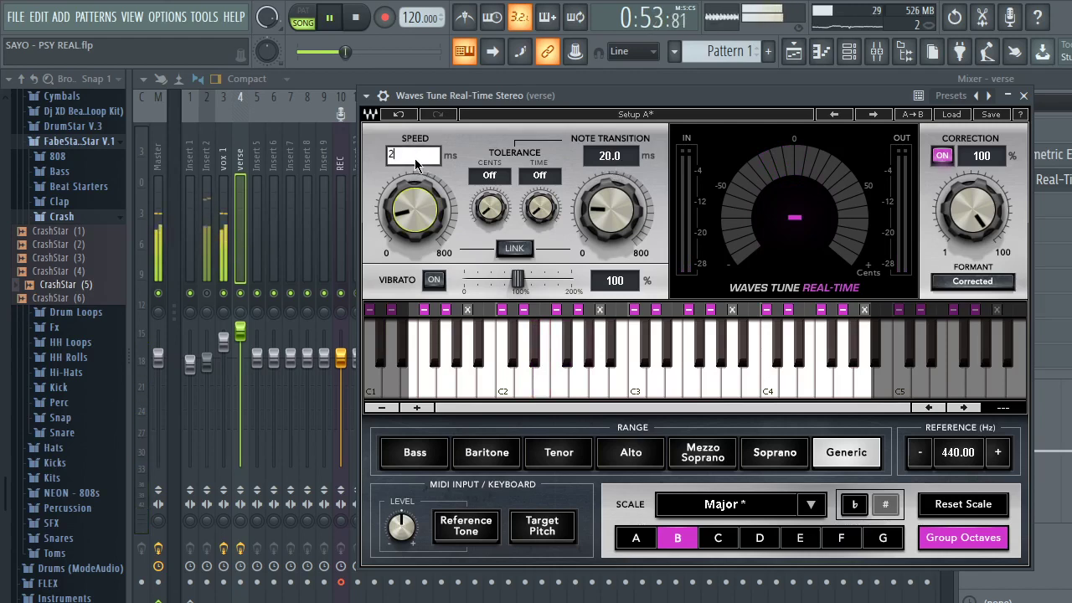
Set the Waves Tune Speed to 20 ms, replay the verse, and close the plugin window.
text(20)
key(Return)
key(space)
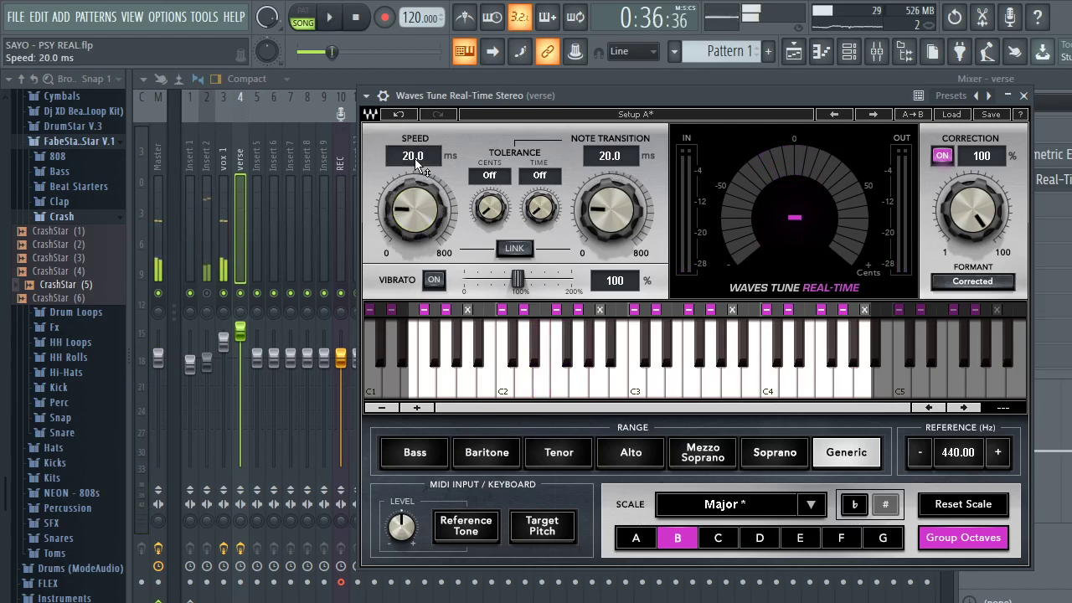
key(space)
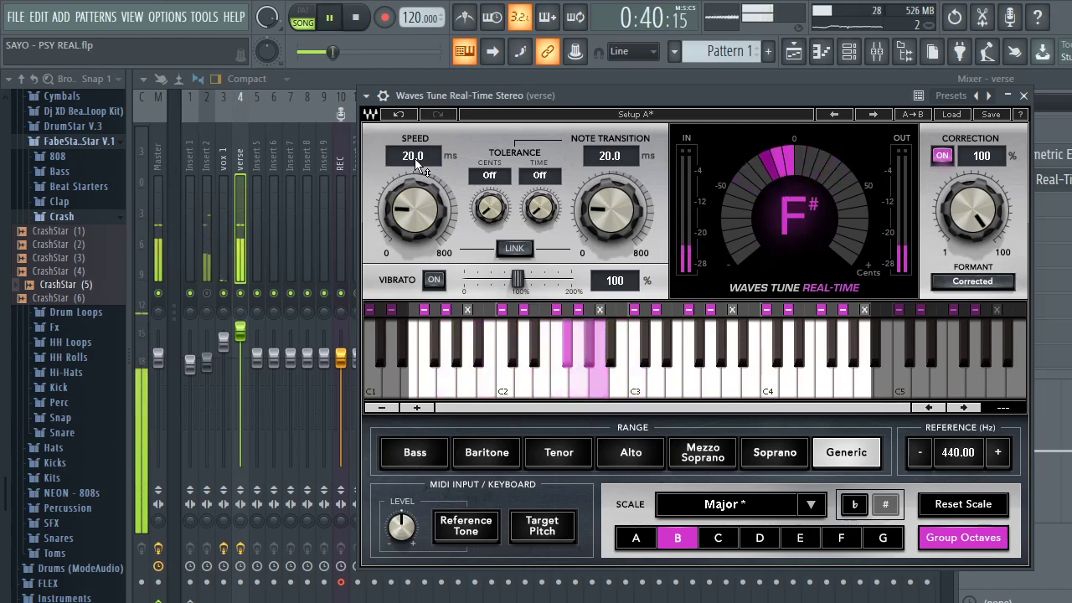
click(1023, 94)
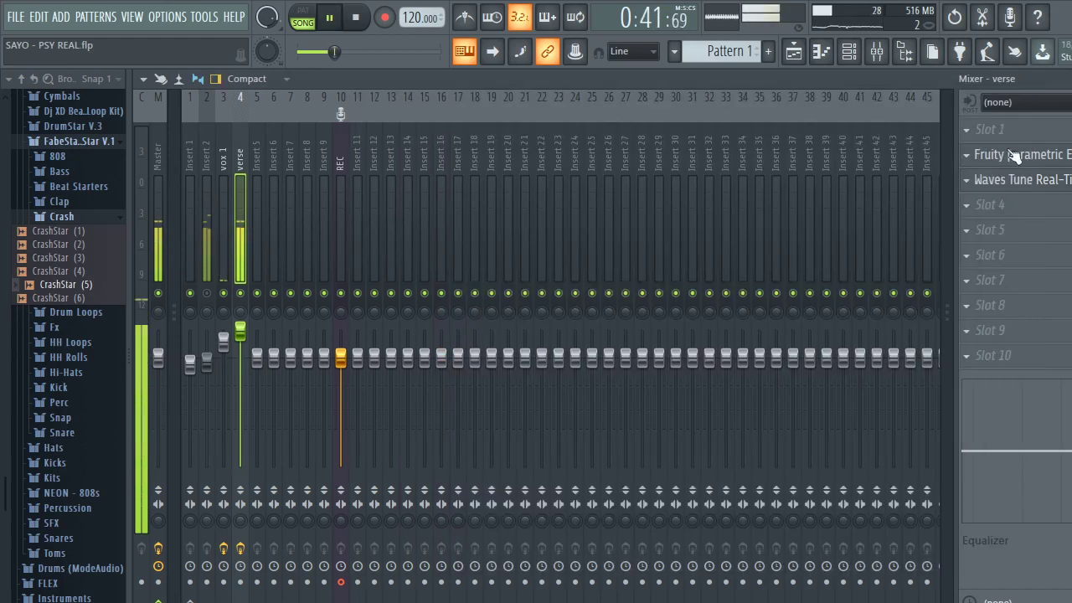
Stop playback and add VComp Stereo to slot 4 of the verse track.
key(space)
click(982, 208)
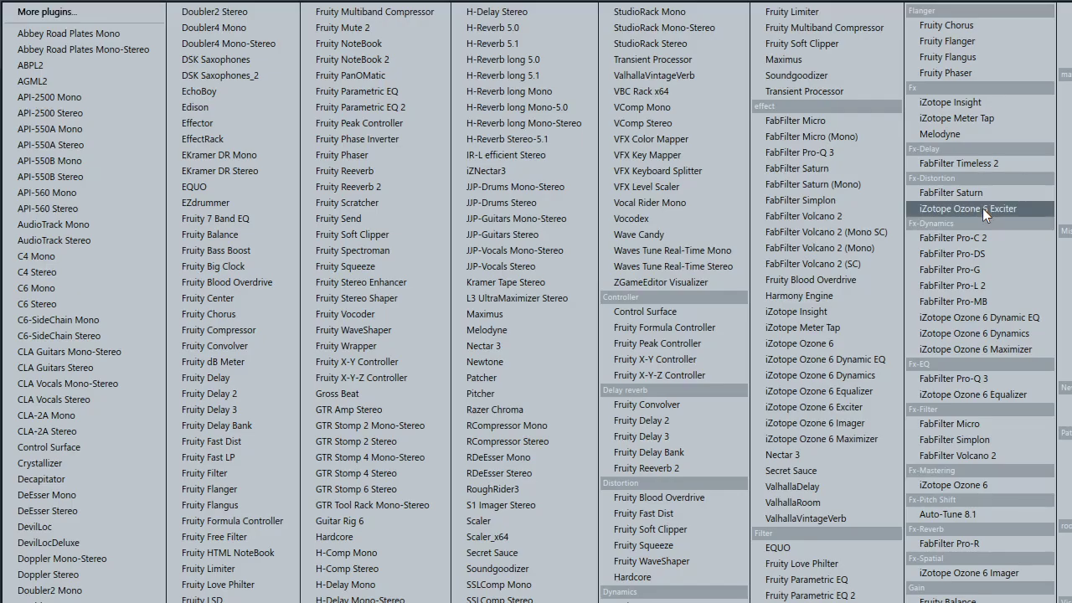
key(Escape)
click(1019, 208)
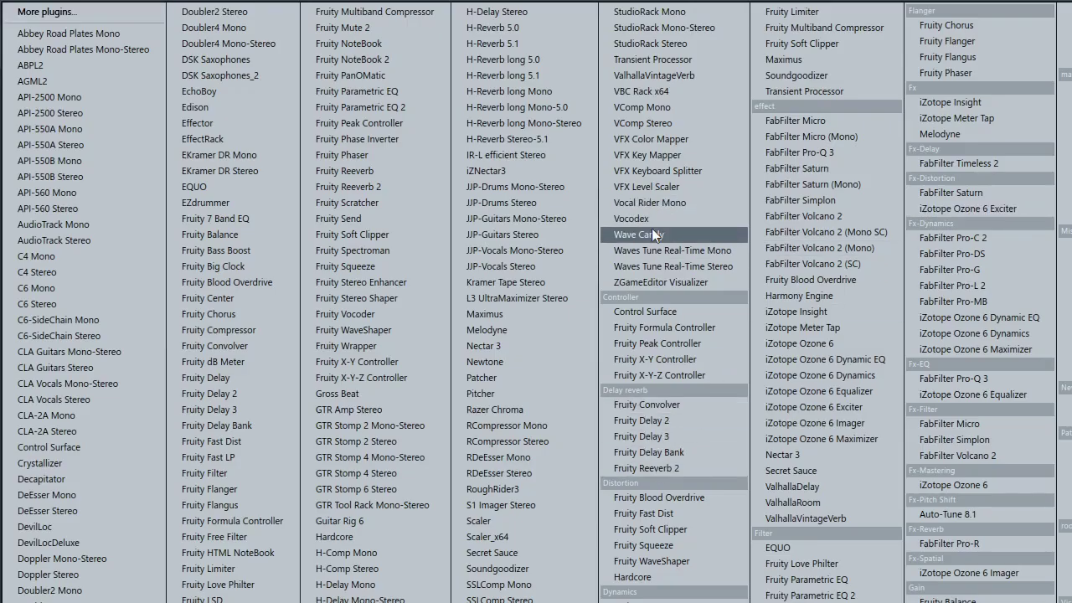
click(676, 122)
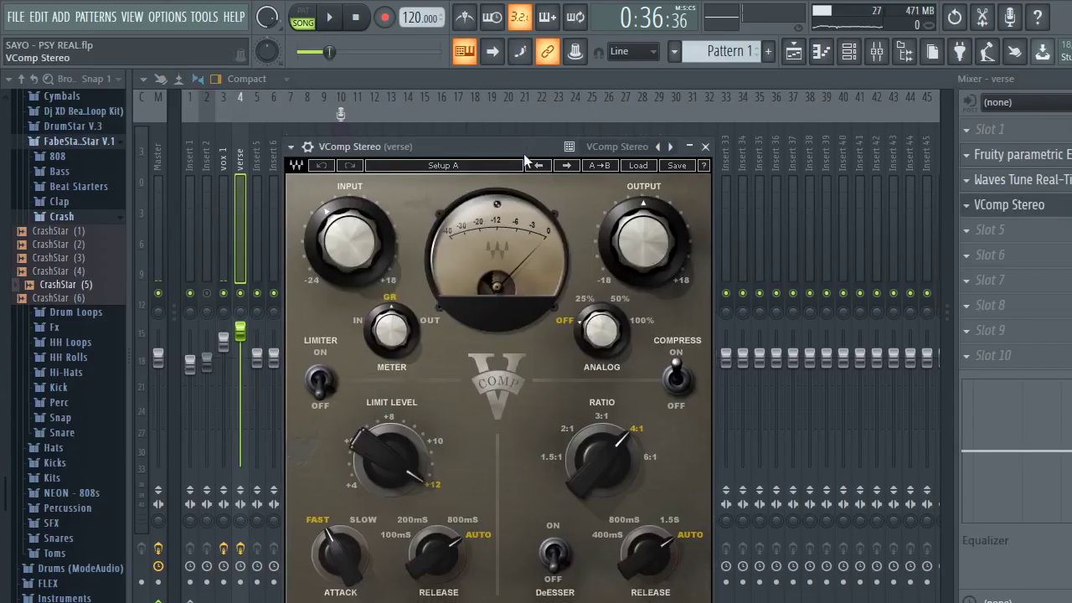
Load a preset into VComp Stereo and resume playback.
click(638, 165)
click(695, 322)
key(space)
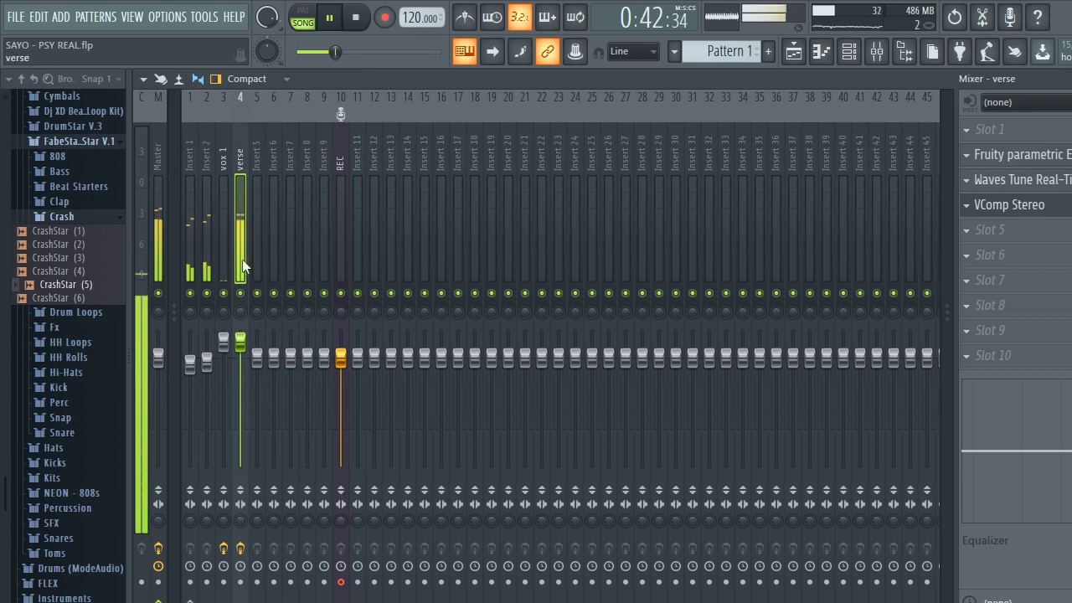
Raise the verse track's volume and shape a high-frequency boost with bands 6 and 7 of the Fruity Parametric EQ 2 in slot 5.
drag(240, 342, 249, 336)
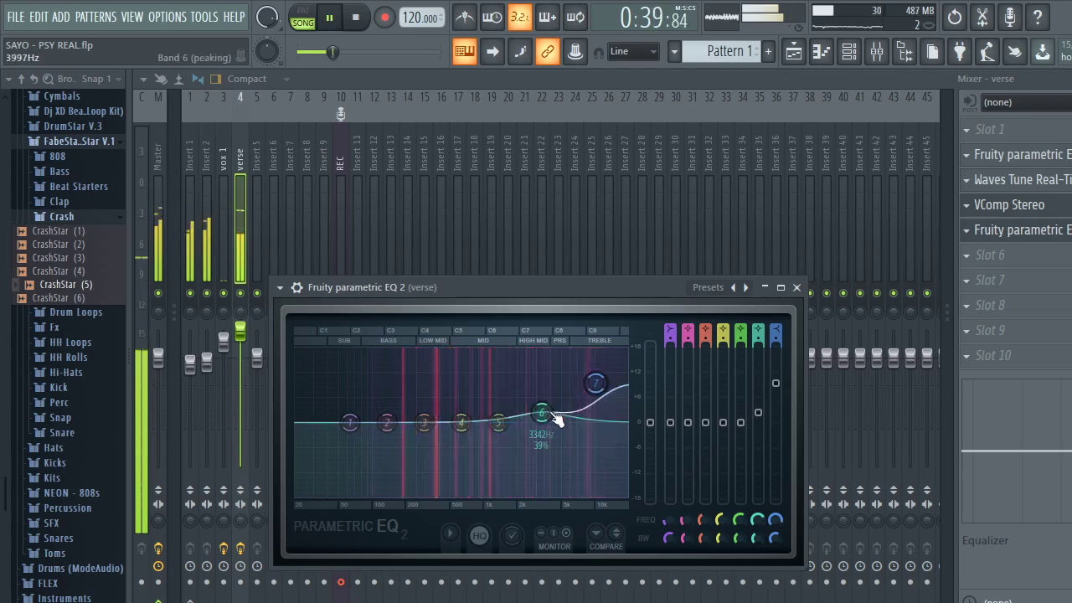
drag(546, 416, 573, 408)
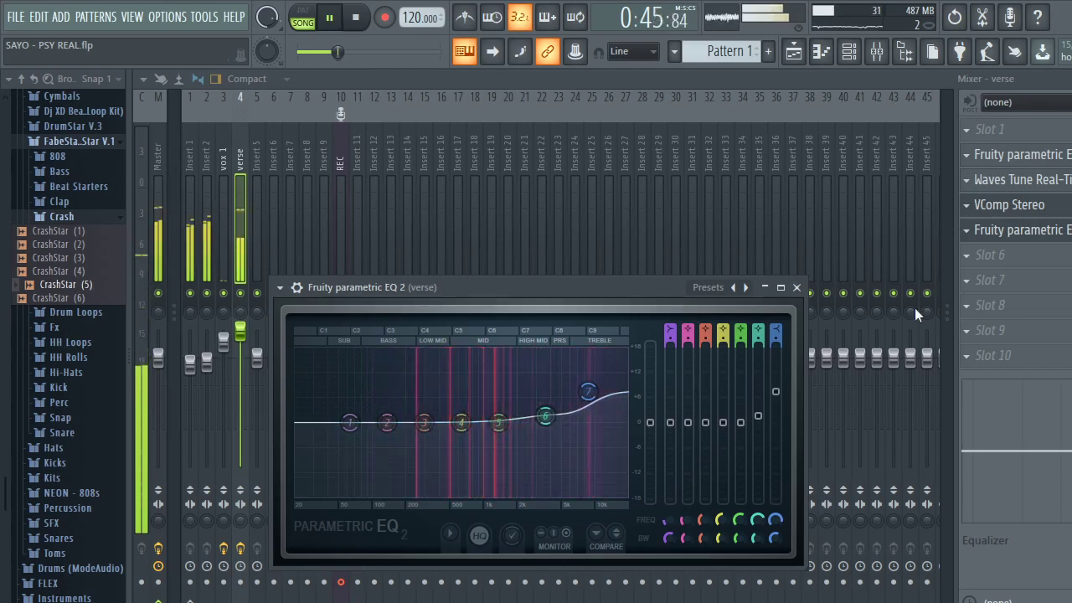
Add DeEsser Stereo to slot 6 of the verse track and set its threshold to -30 dB.
click(1022, 255)
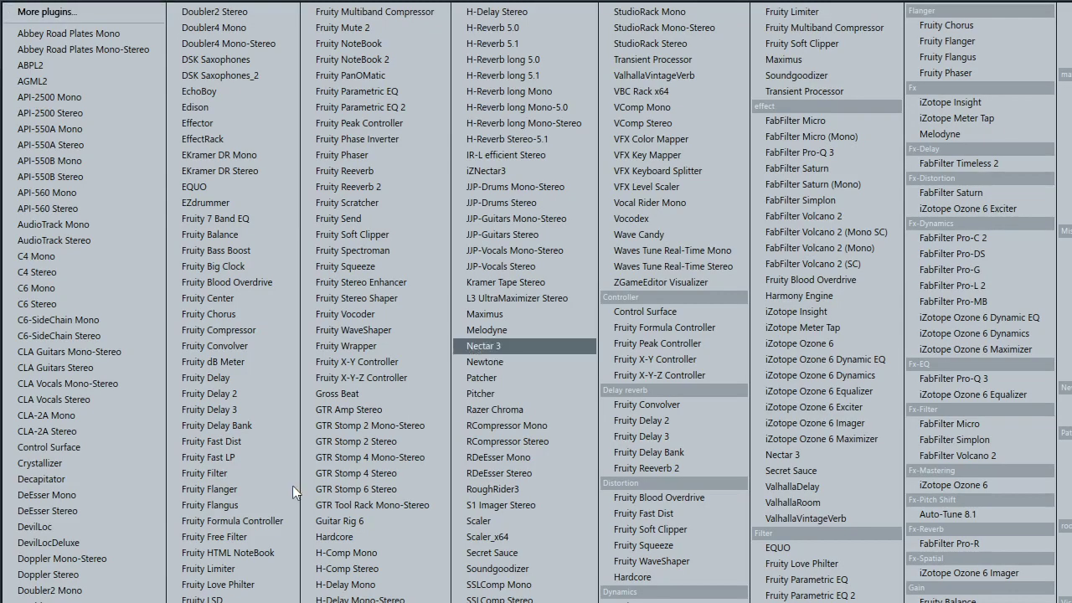
click(38, 508)
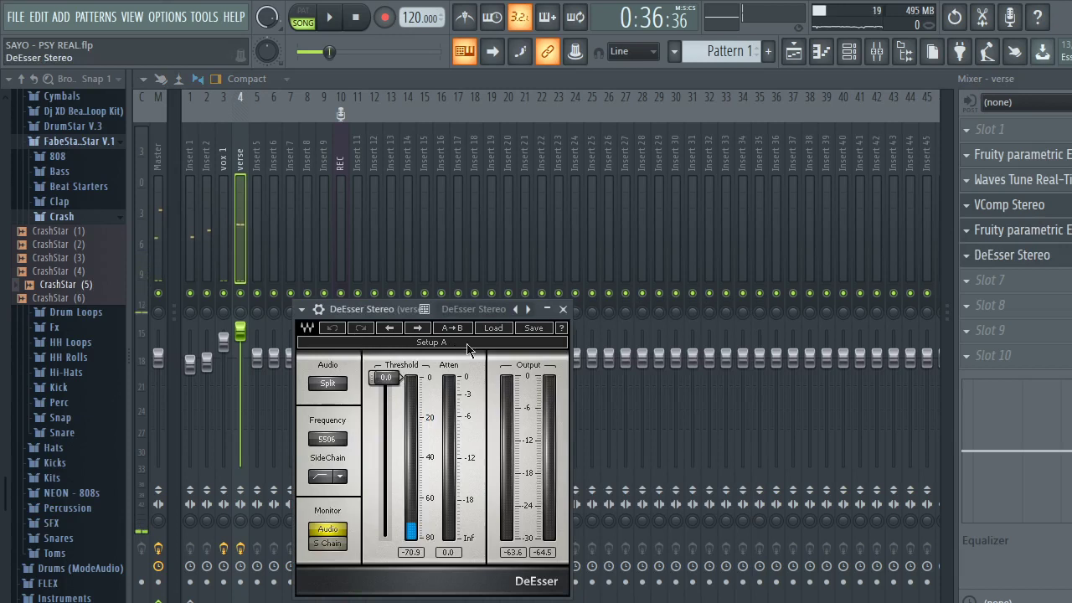
click(379, 377)
text(-30)
key(Return)
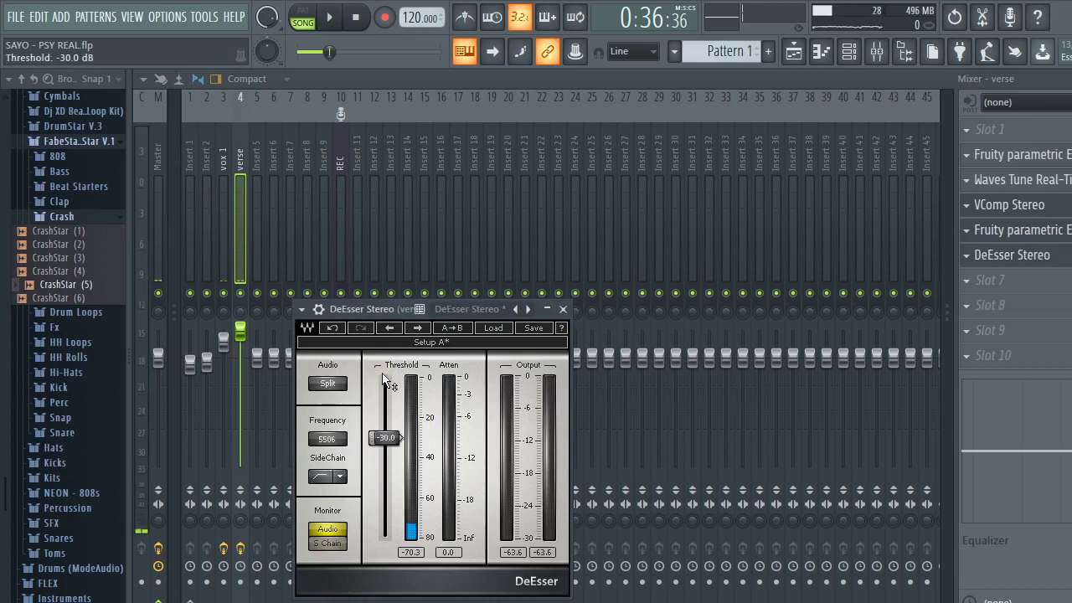
Move DeEsser Stereo up to slot 5, ahead of the second EQ, and resume playback.
drag(1015, 267, 1015, 238)
key(space)
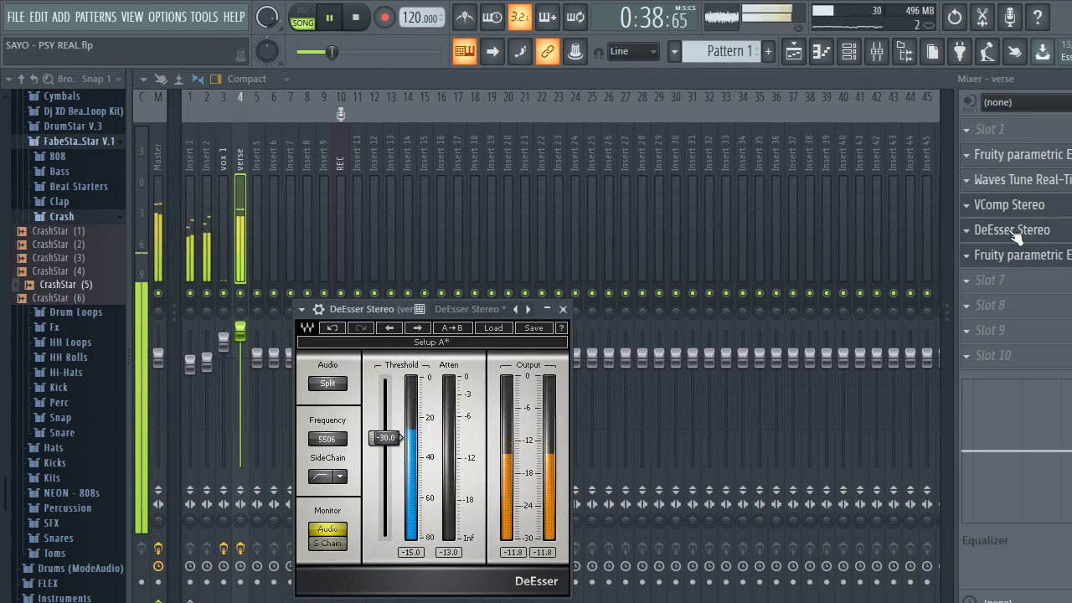
Add a gentle cut at about 1 kHz with band 5 of the verse track's slot 2 Fruity Parametric EQ 2.
click(1068, 155)
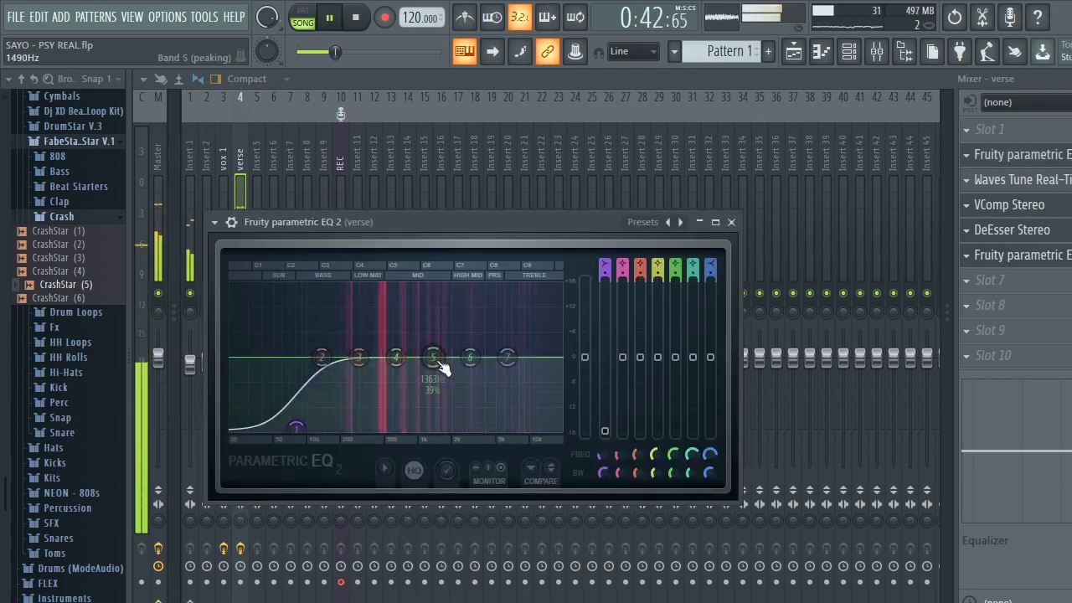
mouse_move(433, 358)
mouse_down()
mouse_move(427, 374)
mouse_move(411, 371)
mouse_move(421, 371)
mouse_up()
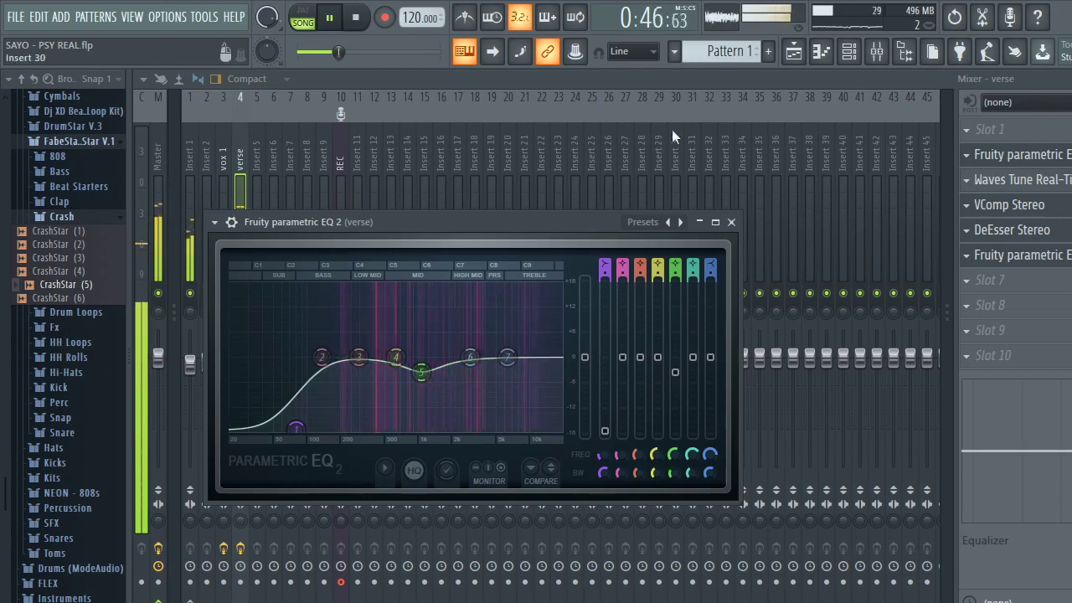
Check the playback position in the playlist and select the vox 1 mixer track to view its effects chain.
key(F5)
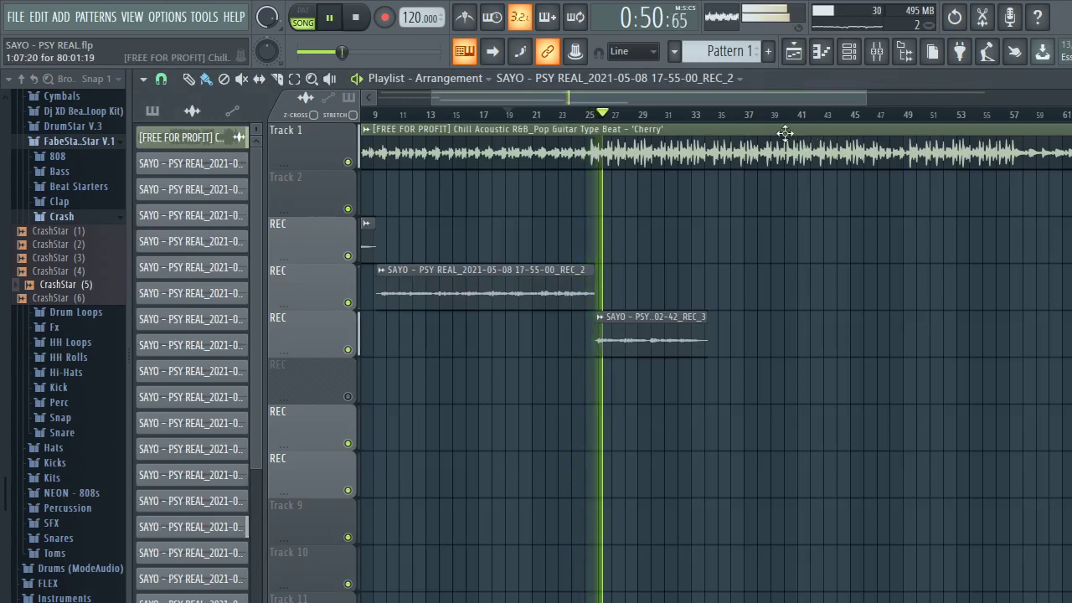
click(878, 52)
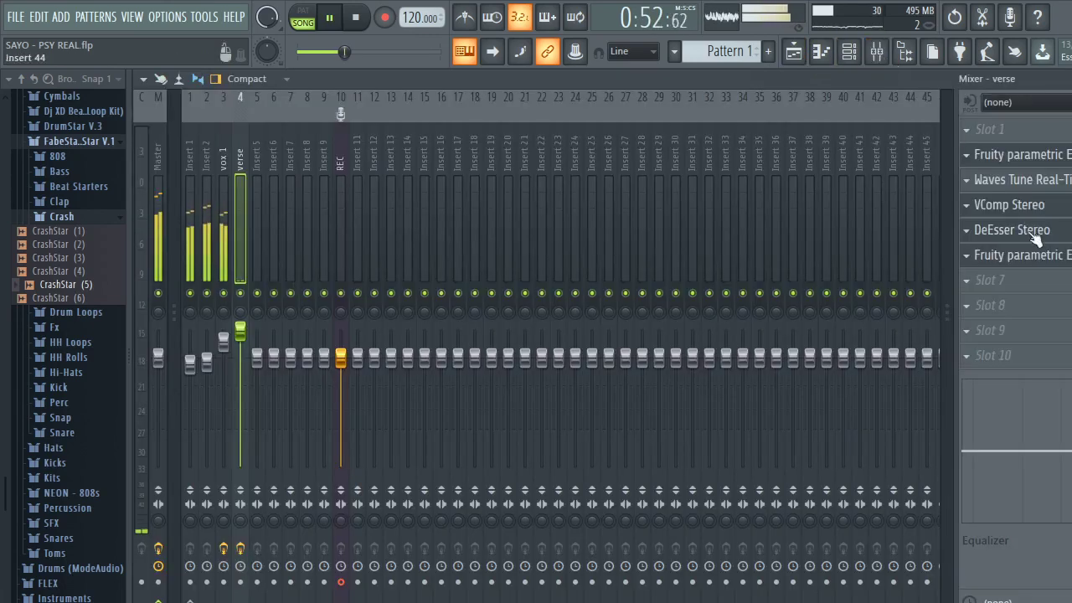
click(215, 218)
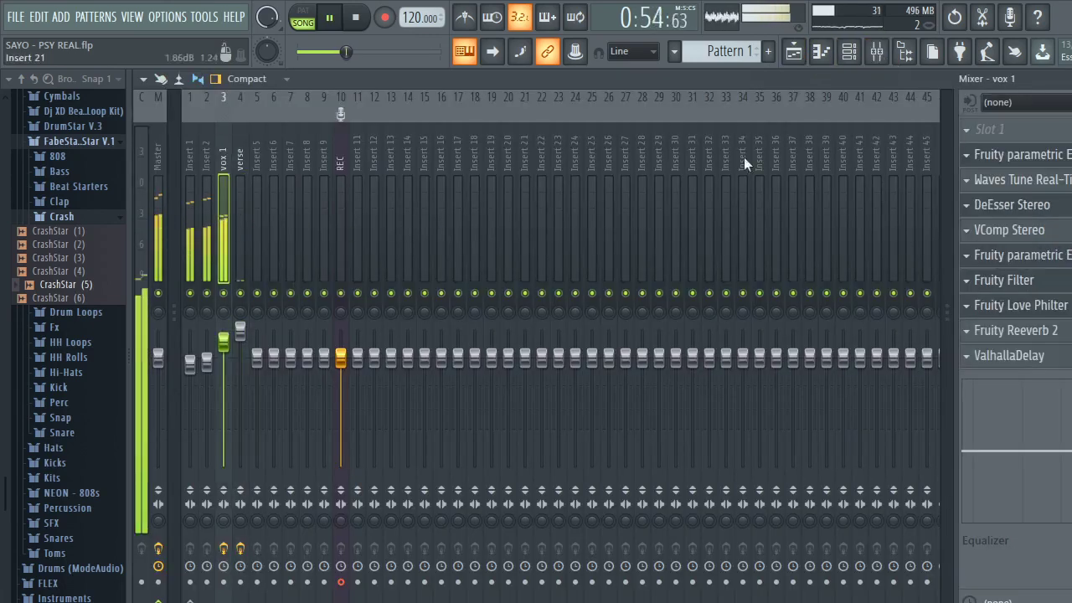
Play the song from about bar 22, open vox 1's slot 2 Fruity Parametric EQ 2 for reference, and restart playback.
click(794, 52)
click(555, 115)
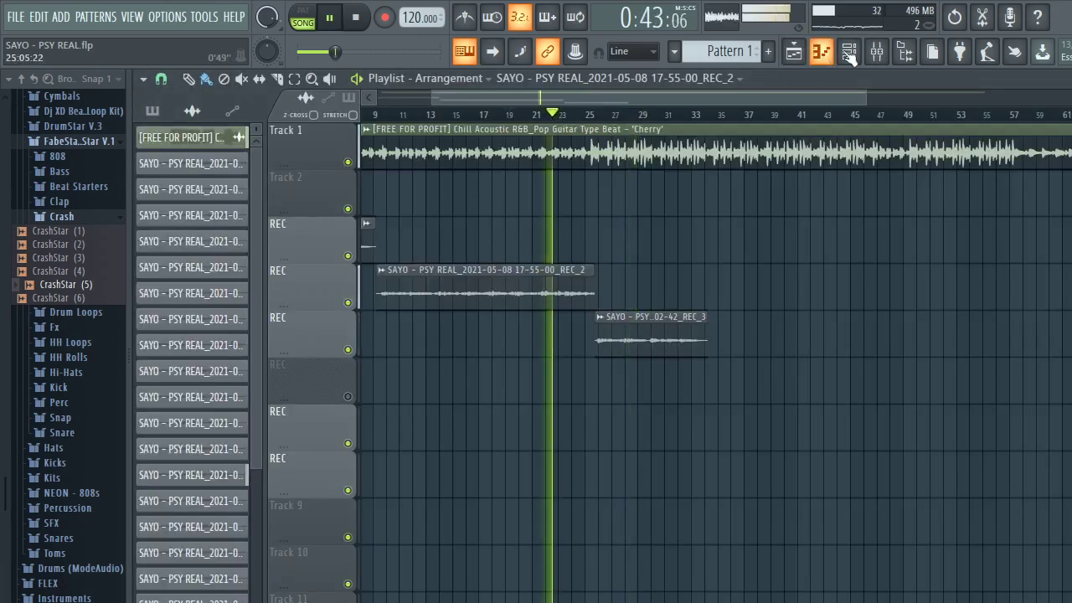
click(879, 52)
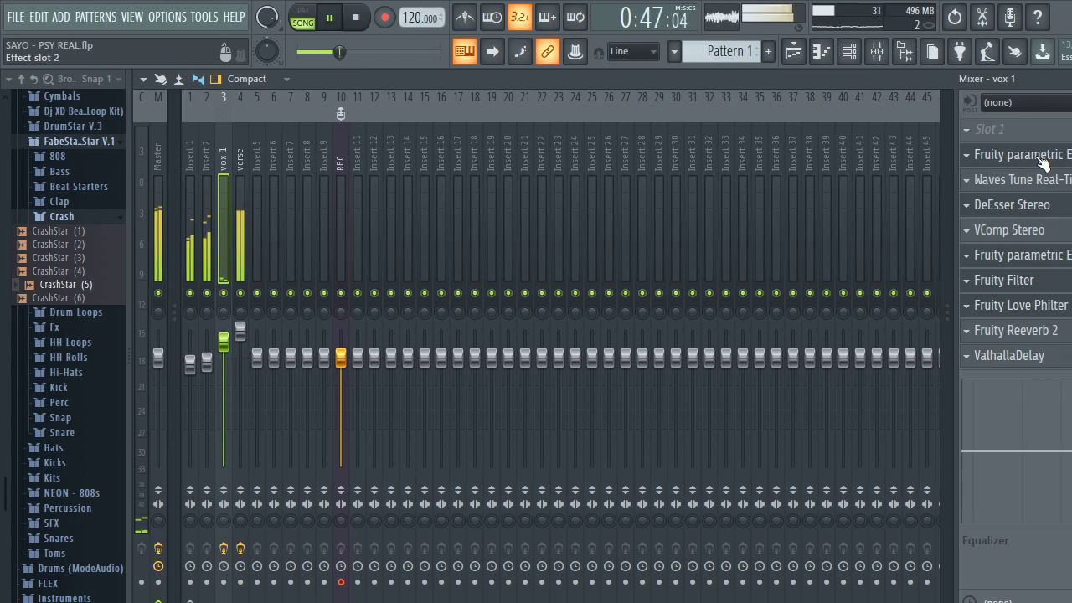
click(1039, 156)
key(space)
key(space)
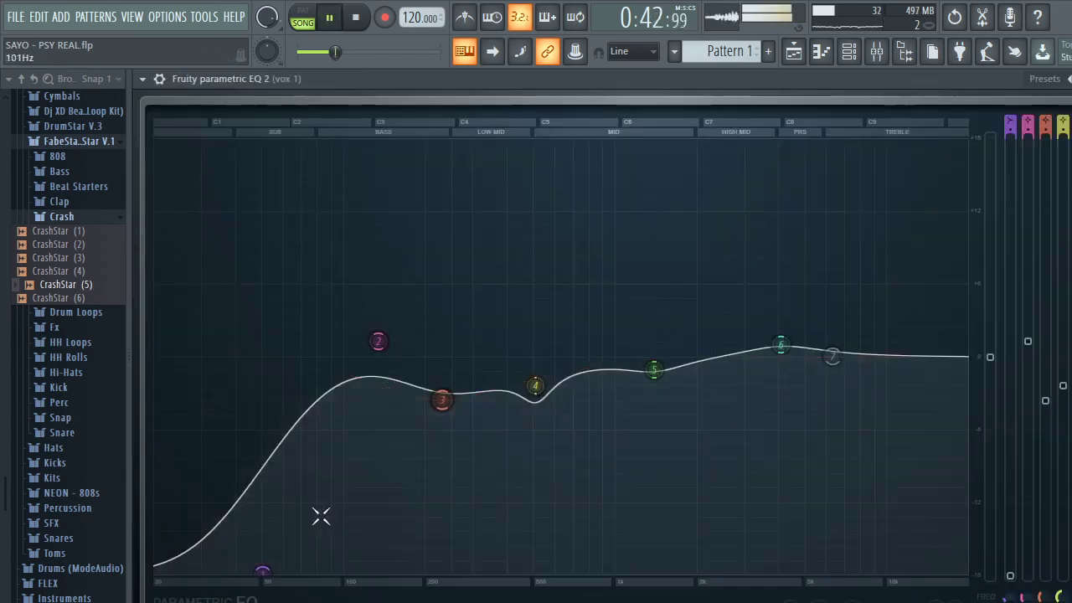
In the verse track's slot 2 Fruity Parametric EQ 2, raise band 1's low cut to about 115 Hz.
click(877, 51)
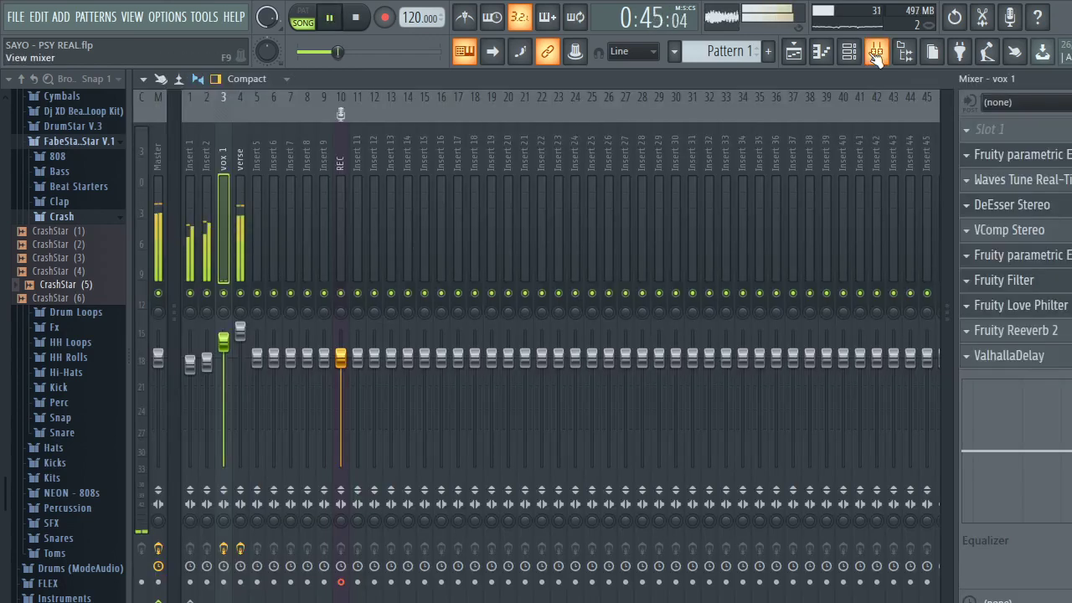
click(1044, 156)
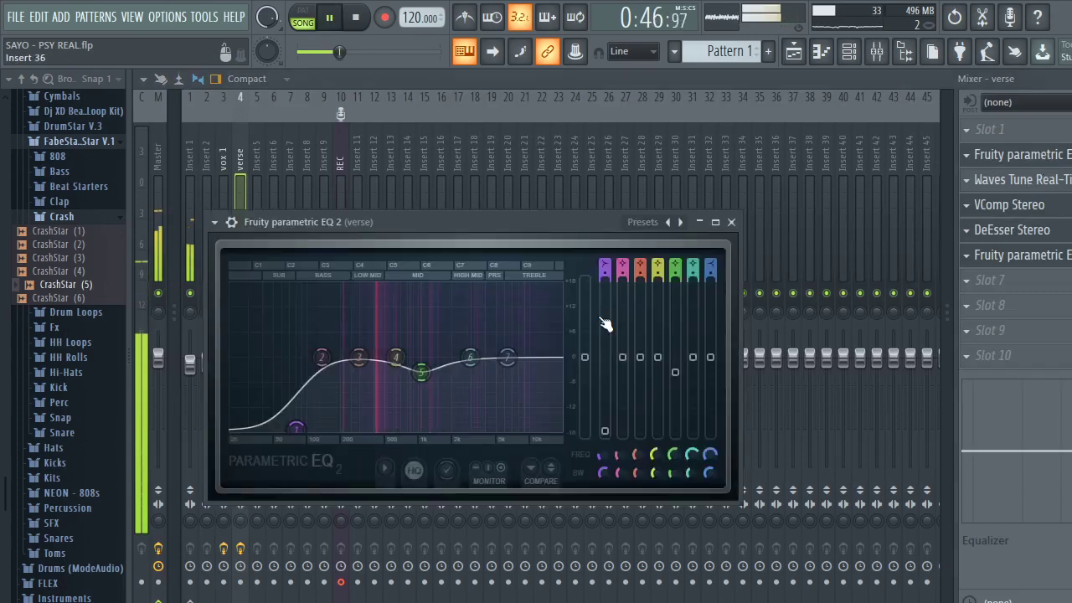
drag(297, 429, 311, 430)
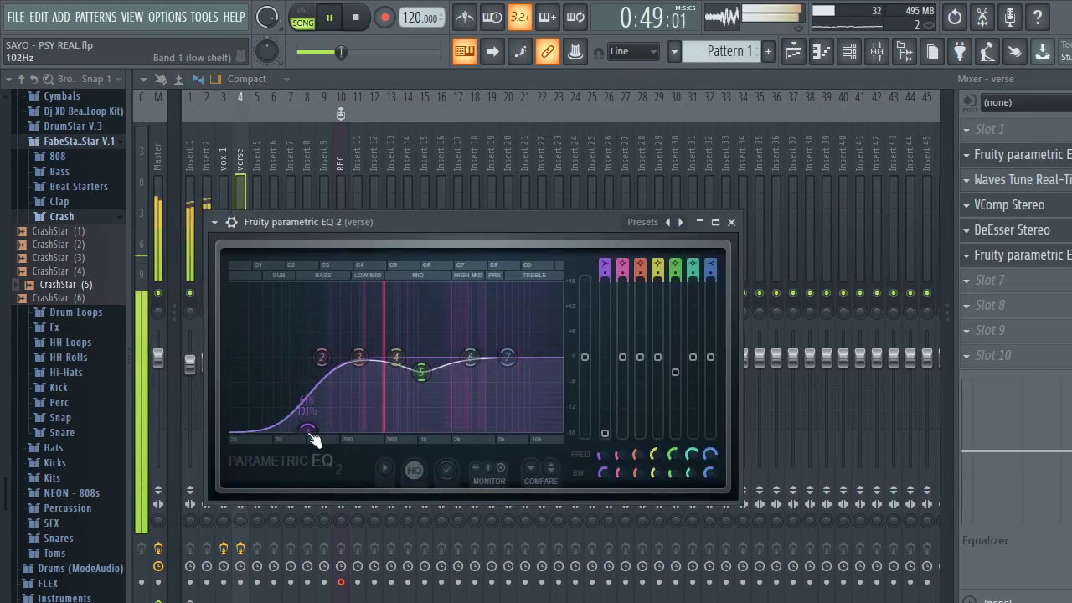
click(731, 223)
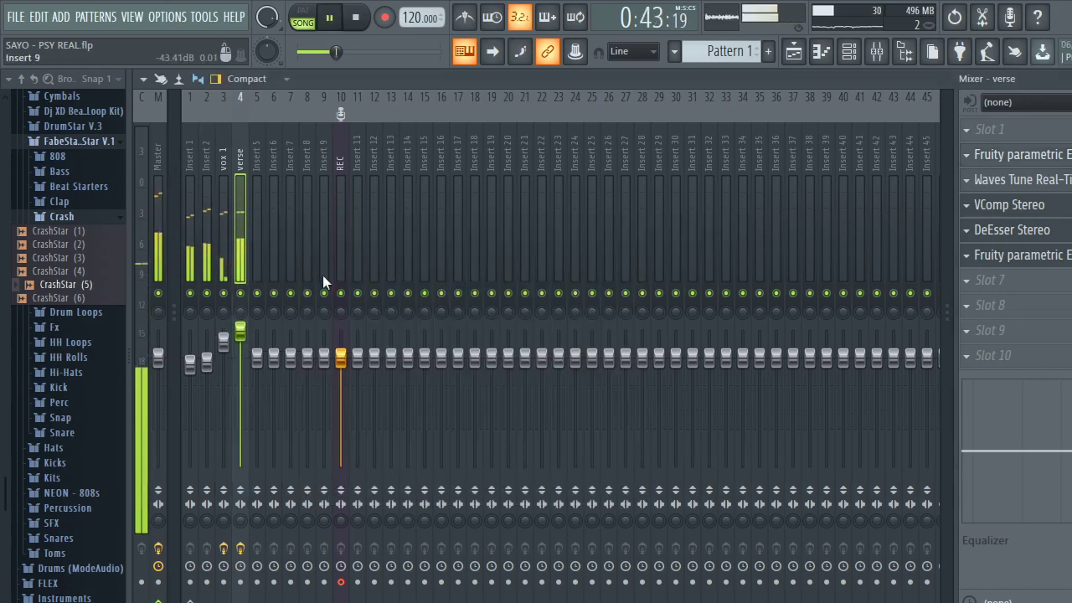
Lower the verse track's fader to about 3.6 dB and compare its level with vox 1.
drag(241, 331, 241, 339)
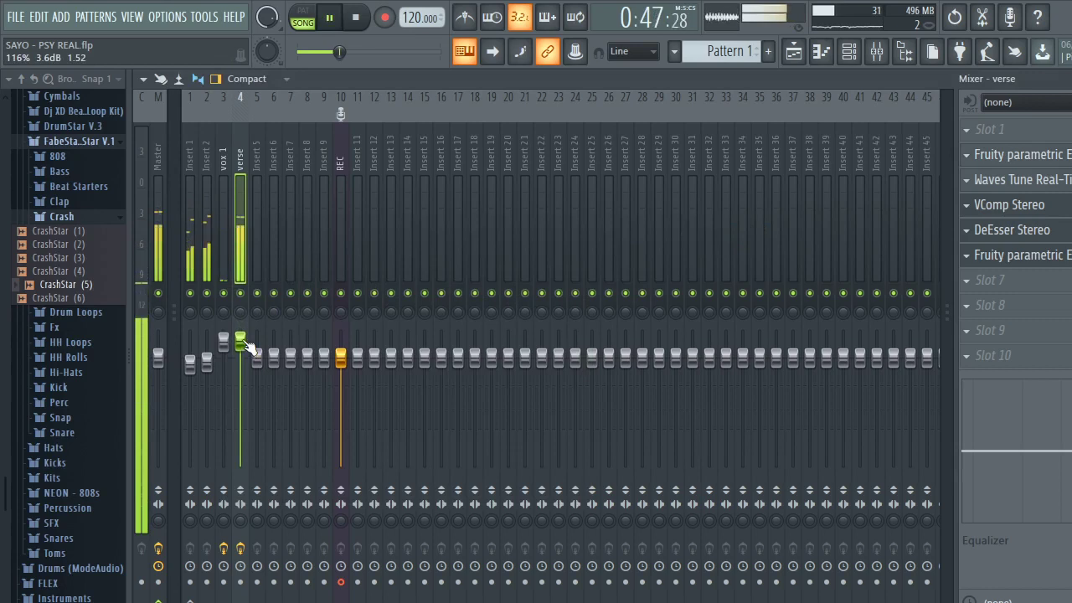
click(225, 234)
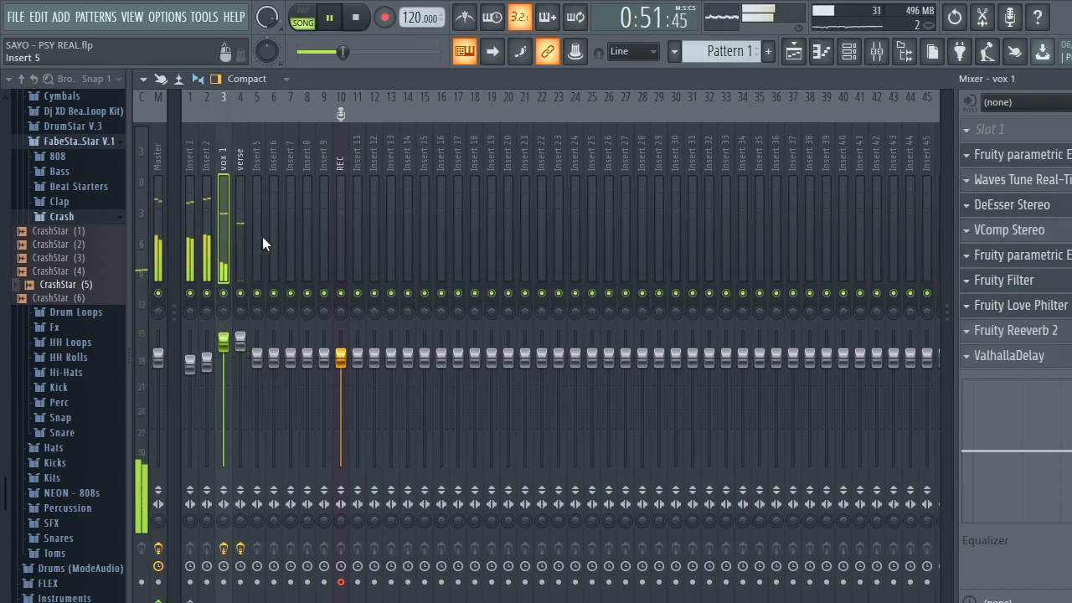
click(242, 239)
Insert Fruity Reeverb 2 in slot 7 of the verse track and restart playback.
key(space)
click(1001, 286)
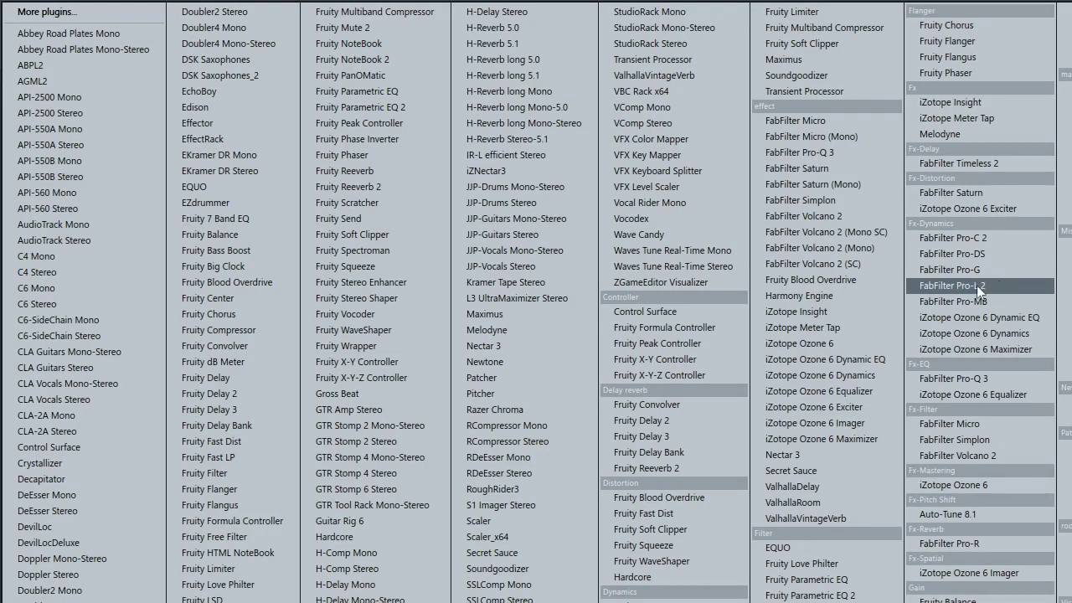
click(687, 452)
key(space)
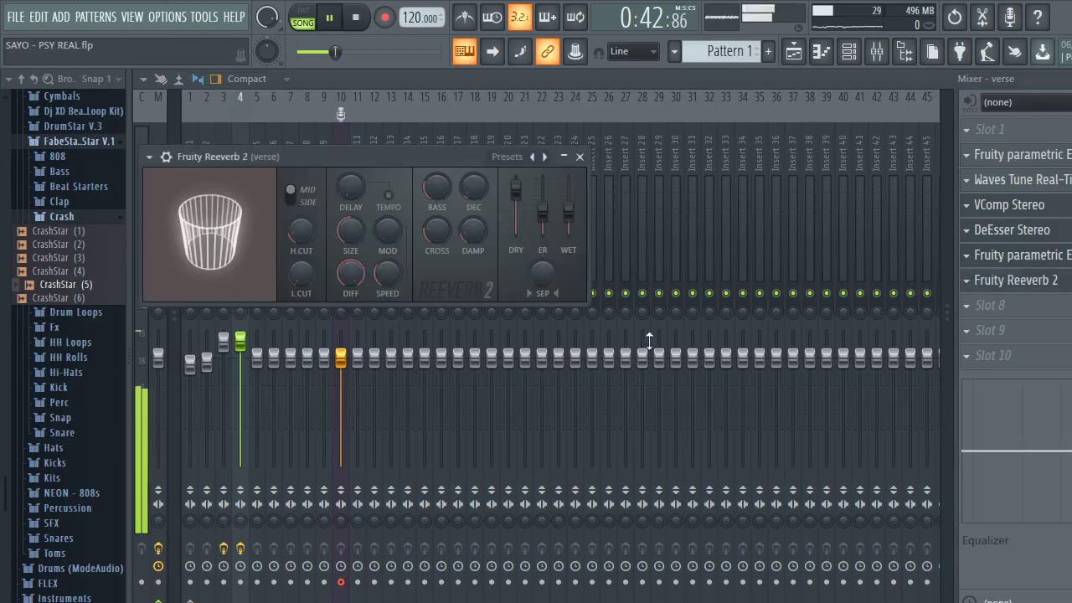
Reduce the early reflection and wet levels of the verse track's Fruity Reeverb 2.
mouse_move(569, 216)
mouse_down()
mouse_move(542, 207)
mouse_move(542, 224)
mouse_move(569, 221)
mouse_up()
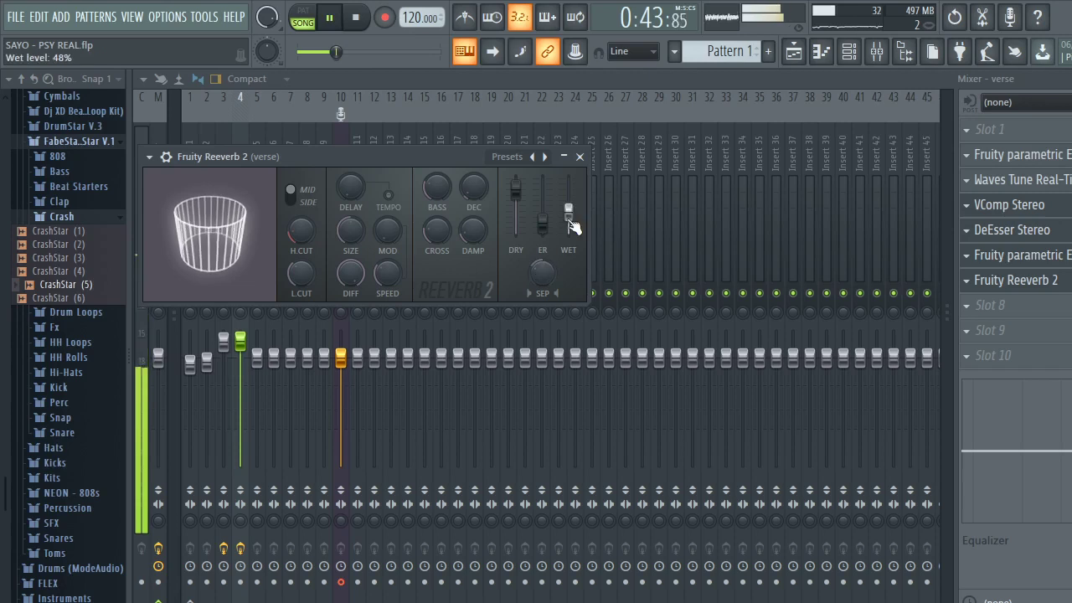
drag(568, 213, 568, 219)
click(580, 157)
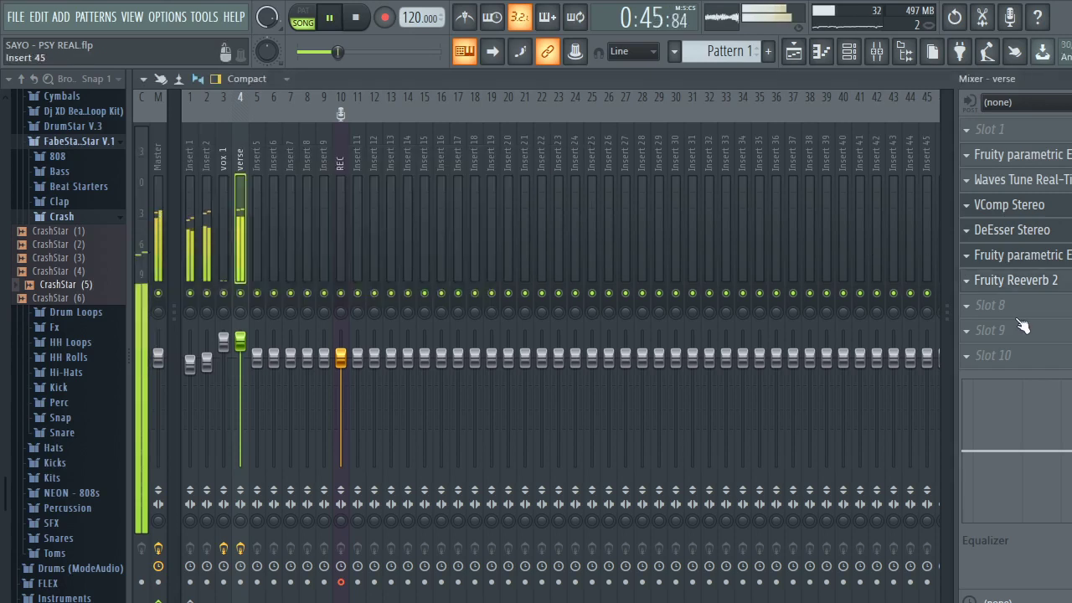
Insert ValhallaDelay in slot 8 of the verse track and browse its Echoes presets.
click(993, 305)
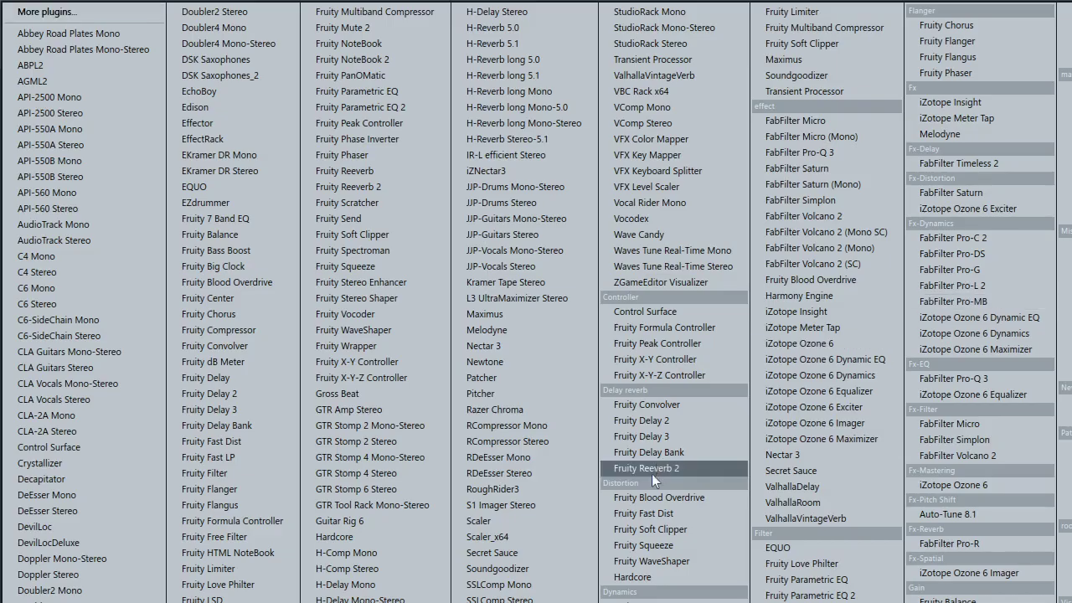
click(821, 487)
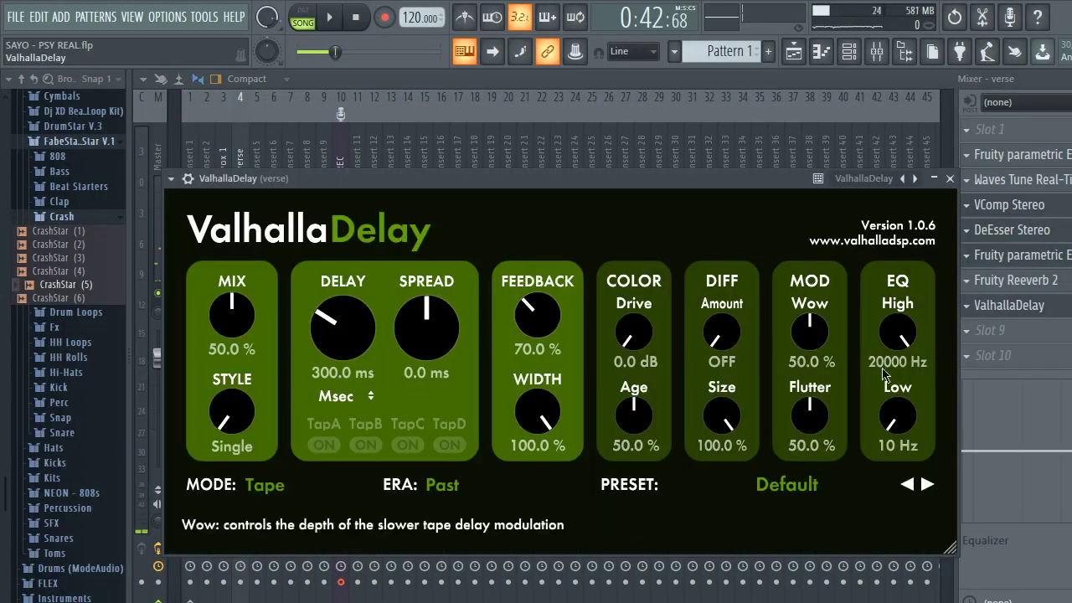
click(794, 483)
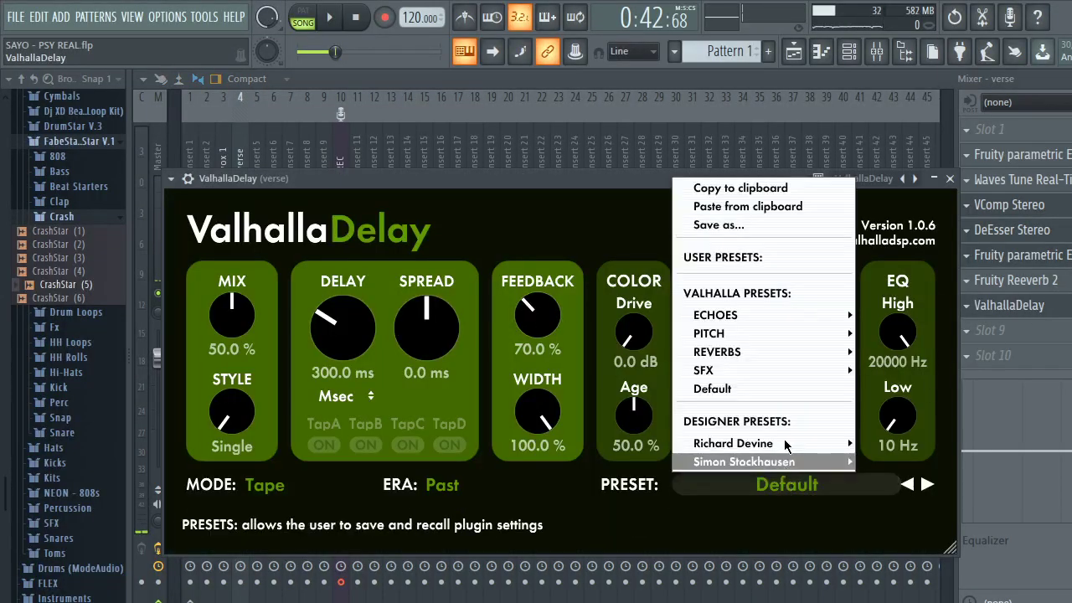
mouse_move(816, 318)
mouse_move(922, 450)
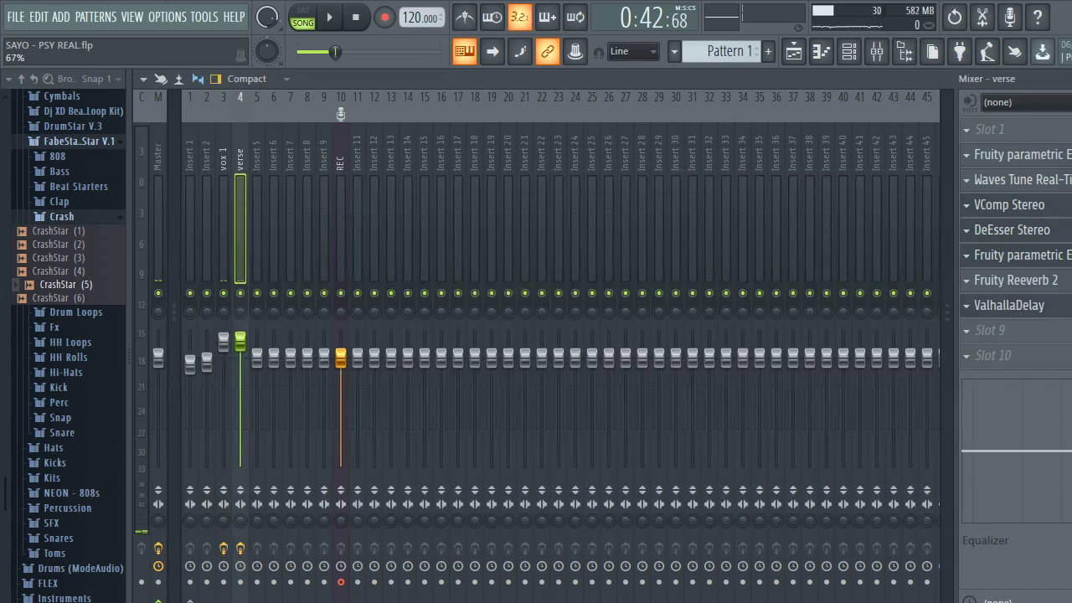
Play the vocals with Insert 1 muted and review band 1 of the verse track's slot 2 Fruity Parametric EQ 2.
key(space)
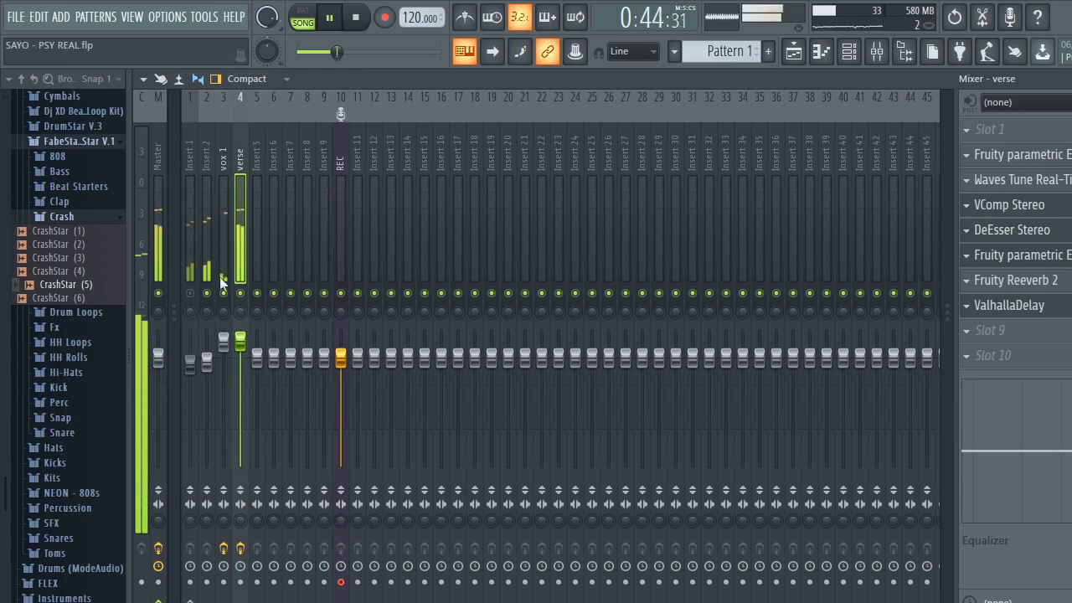
click(250, 255)
click(237, 248)
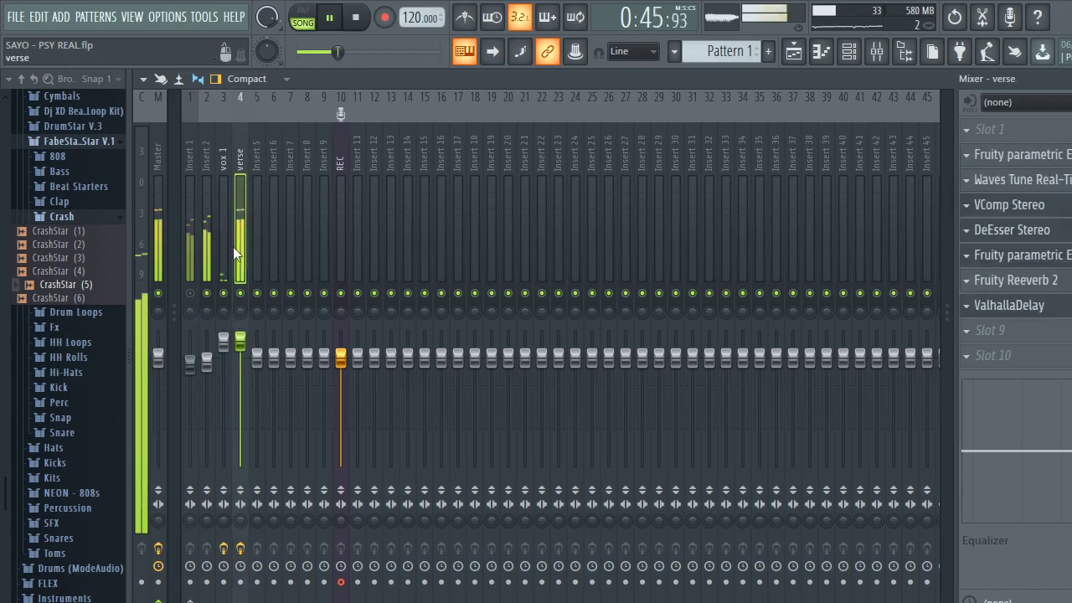
click(1043, 156)
click(1043, 156)
click(1043, 156)
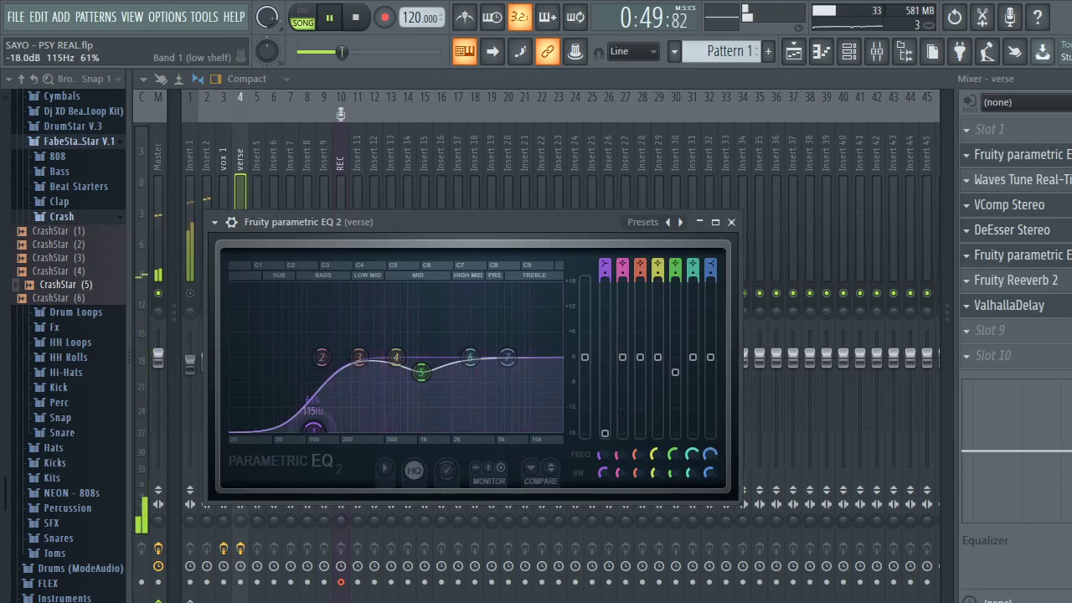
click(731, 222)
key(space)
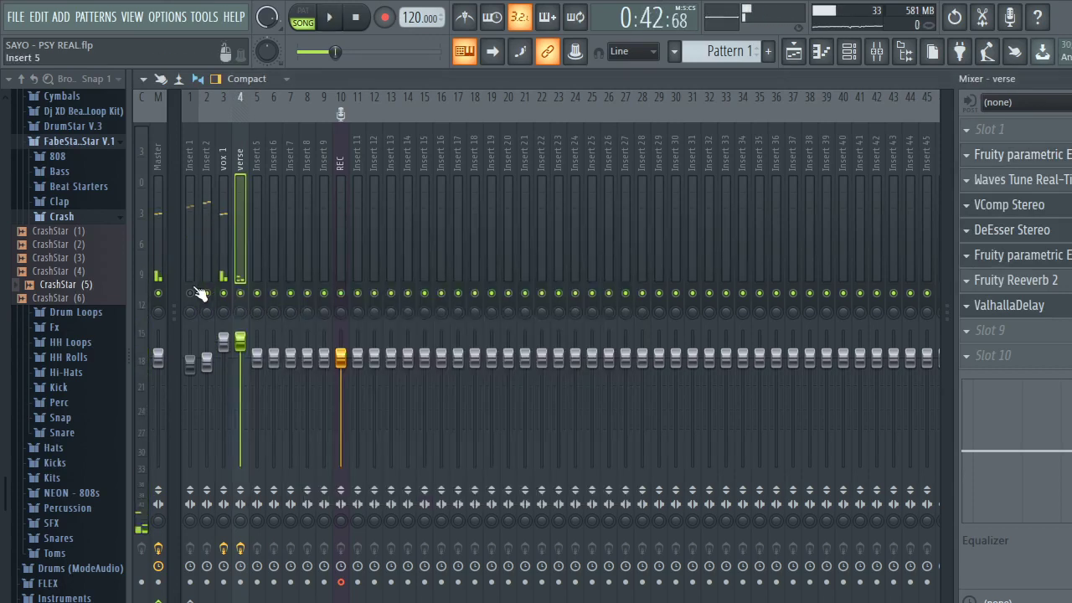
Unmute Insert 1 and play the song from bar 1 in the playlist.
click(191, 293)
key(space)
click(793, 51)
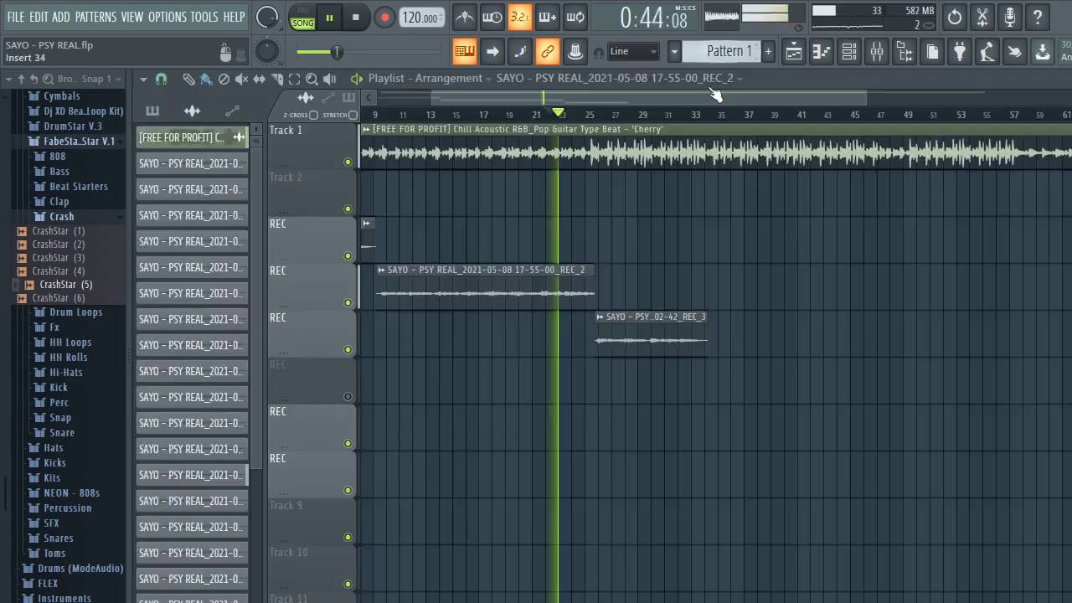
key(space)
scroll(435, 115, down, 3)
drag(397, 114, 327, 124)
key(space)
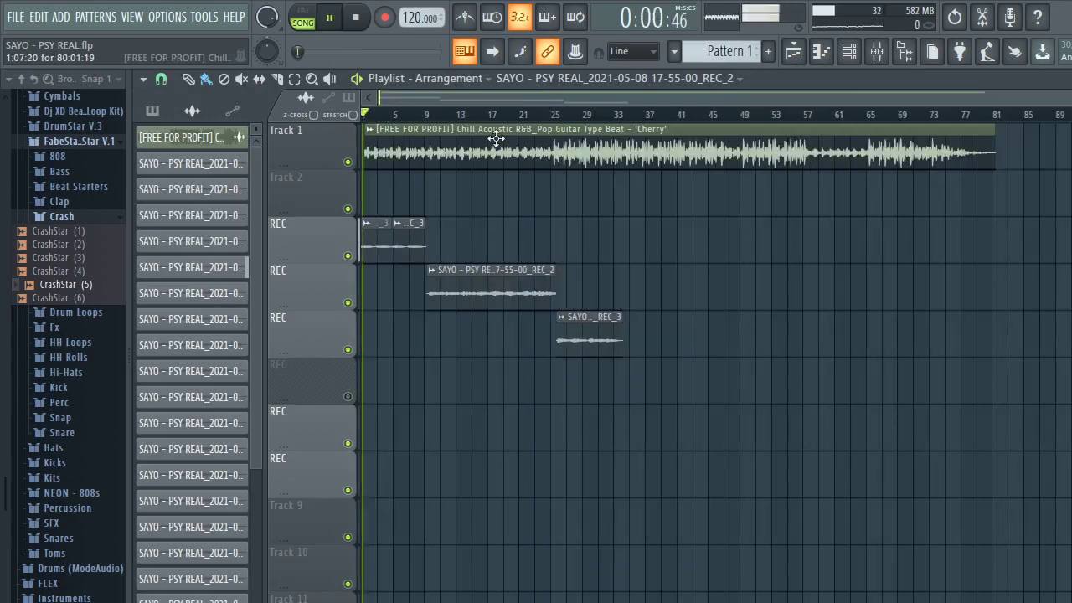
Check the mixer levels during playback, return to the playlist, and save the project.
click(879, 51)
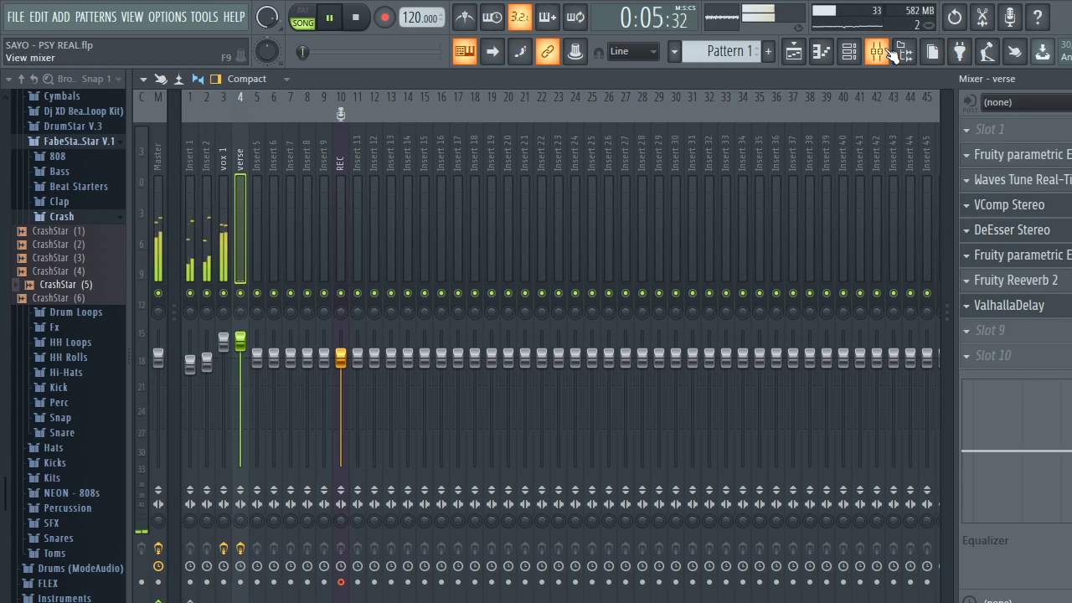
click(893, 53)
key(ctrl+s)
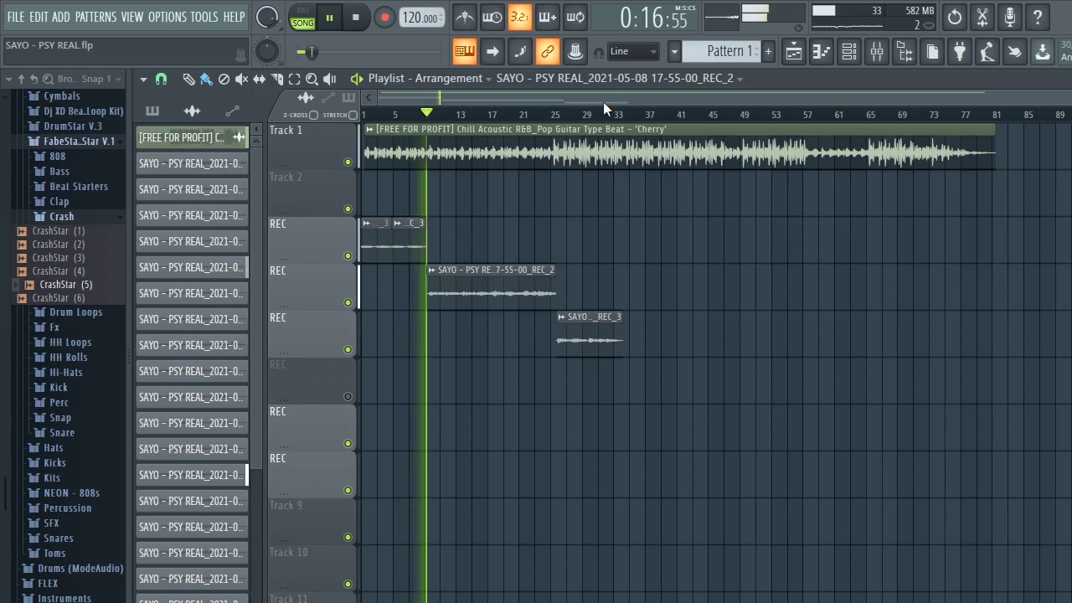
In the verse track's slot 6 Fruity Parametric EQ 2, raise band 6 near 3.5 kHz and narrow its bandwidth to 29%.
click(877, 52)
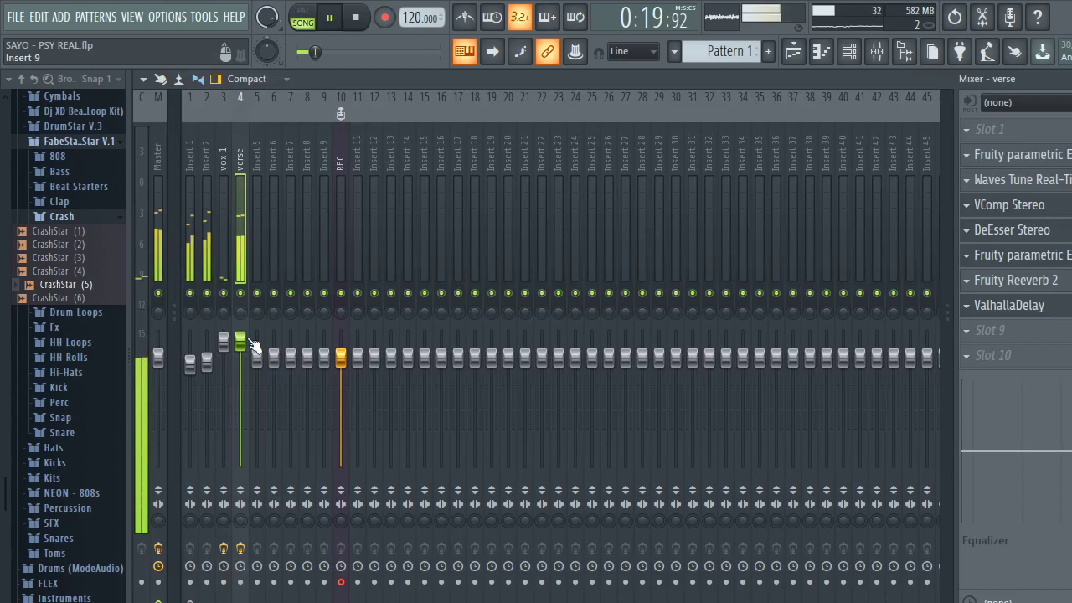
click(1062, 254)
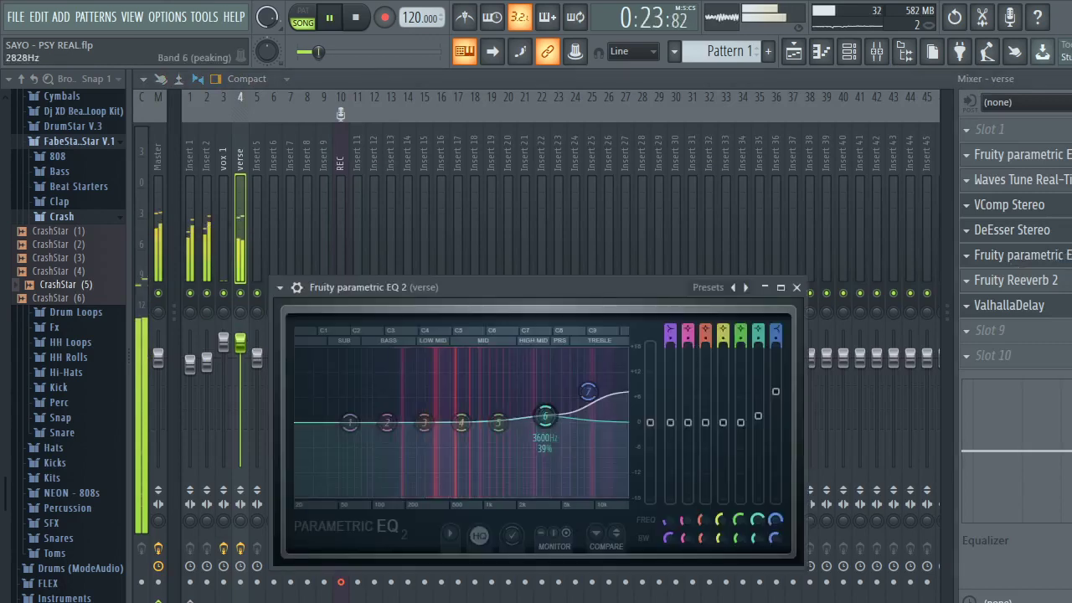
drag(545, 415, 545, 410)
scroll(546, 412, down, 2)
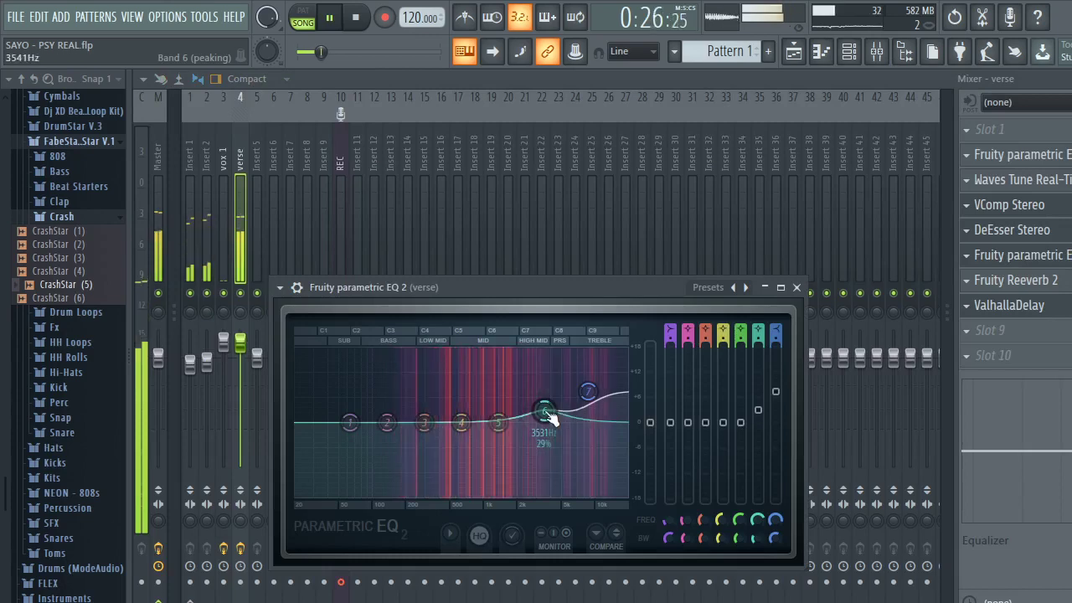
click(796, 287)
Set the threshold of the verse track's DeEsser Stereo to -35.
click(1056, 236)
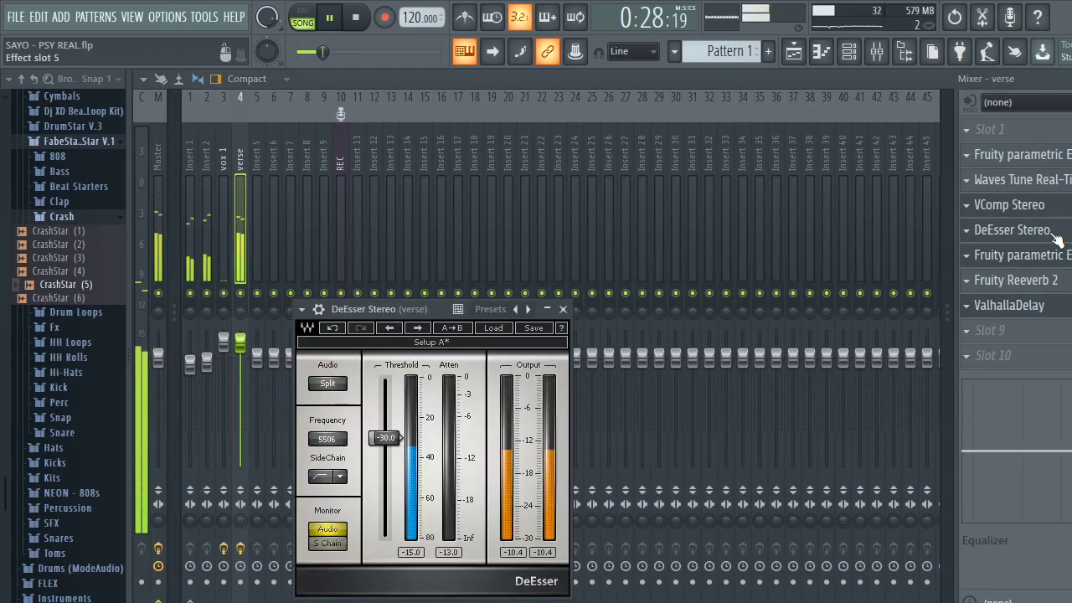
click(385, 438)
text(-)
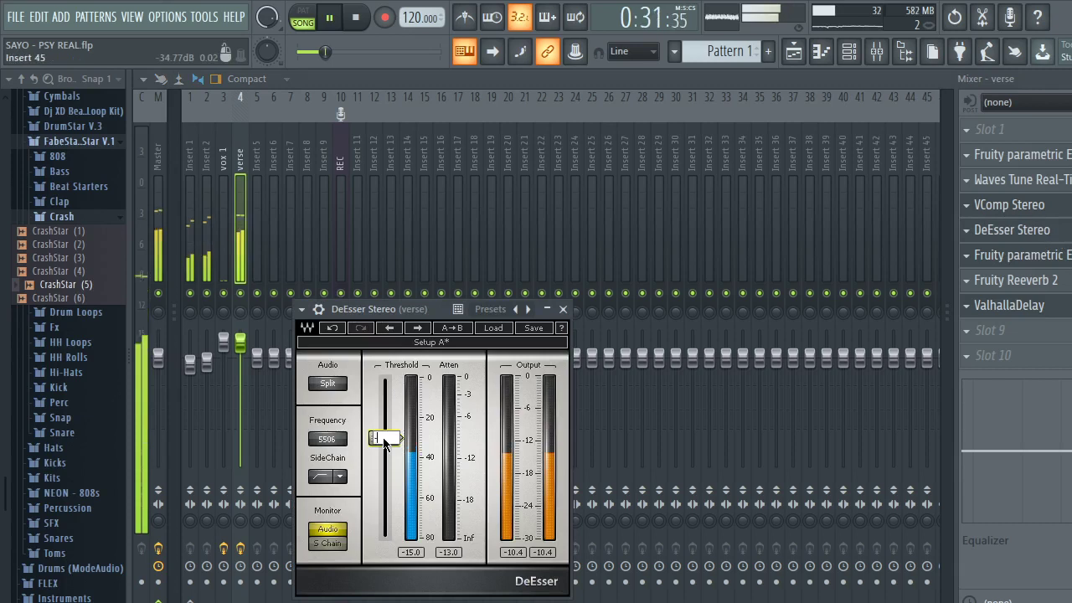
text(35)
key(Return)
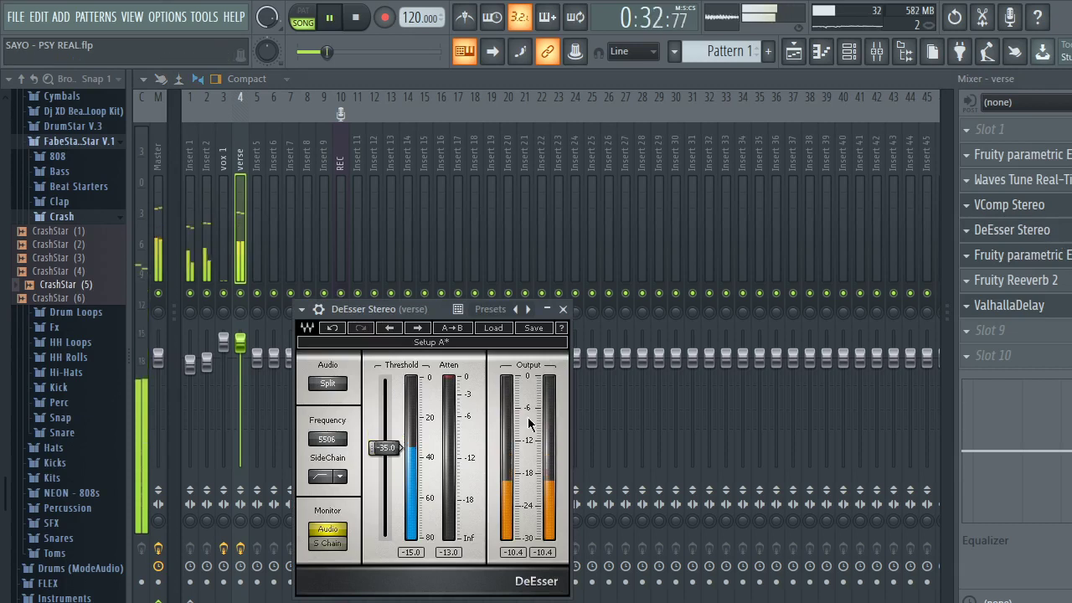
click(563, 309)
Boost the band 7 high shelf and band 6 slightly more in the verse track's slot 6 Fruity Parametric EQ 2.
click(1045, 257)
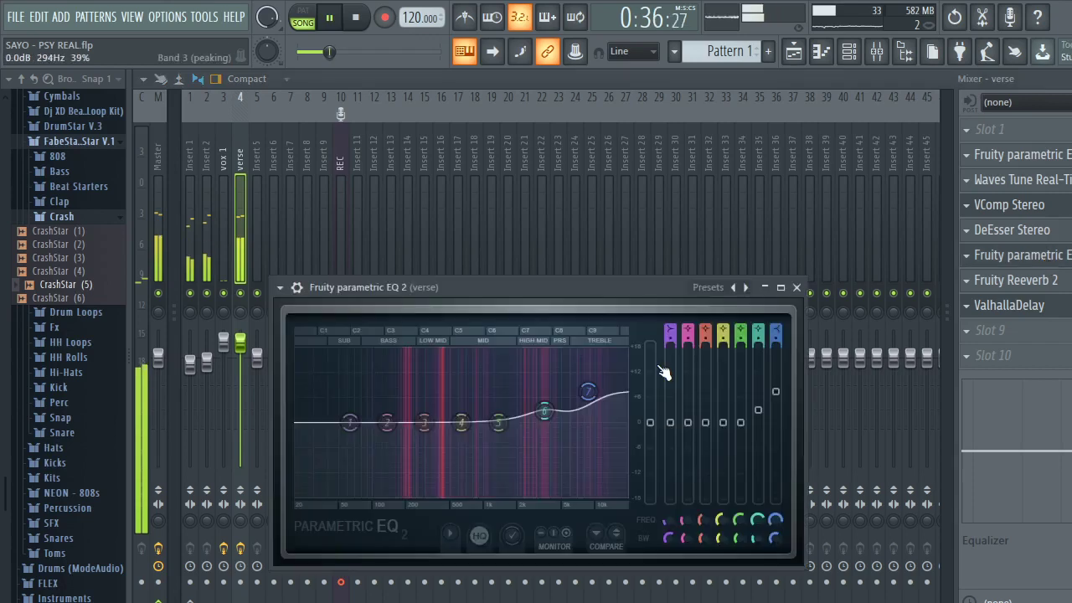
drag(587, 388, 588, 382)
drag(544, 412, 544, 407)
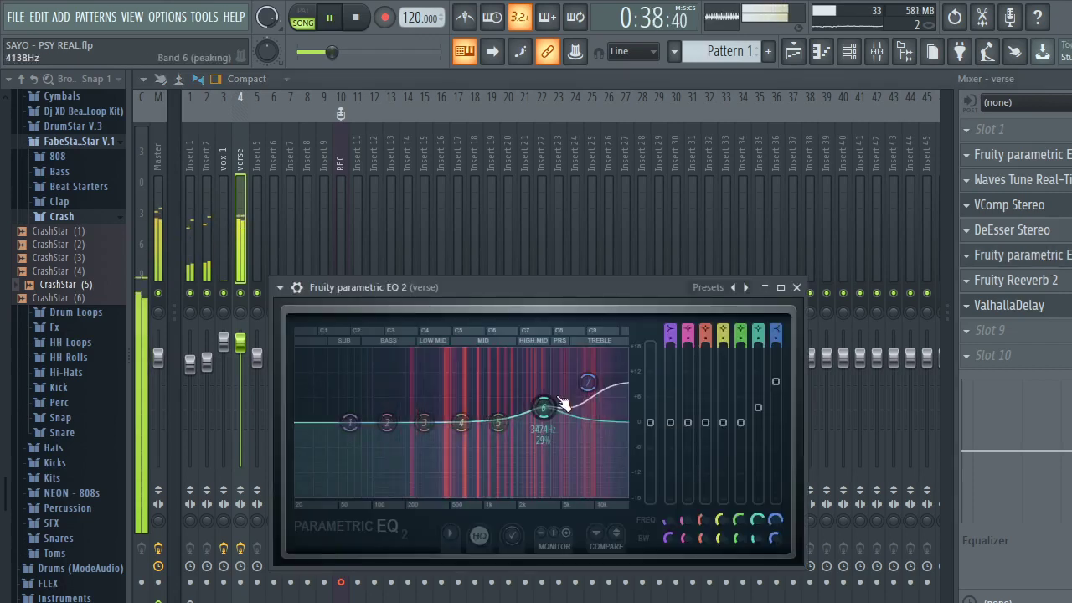
In vox 1's slot 2 Fruity Parametric EQ 2, lower band 1 to about 44 Hz and make band 3's cut shallower.
key(F5)
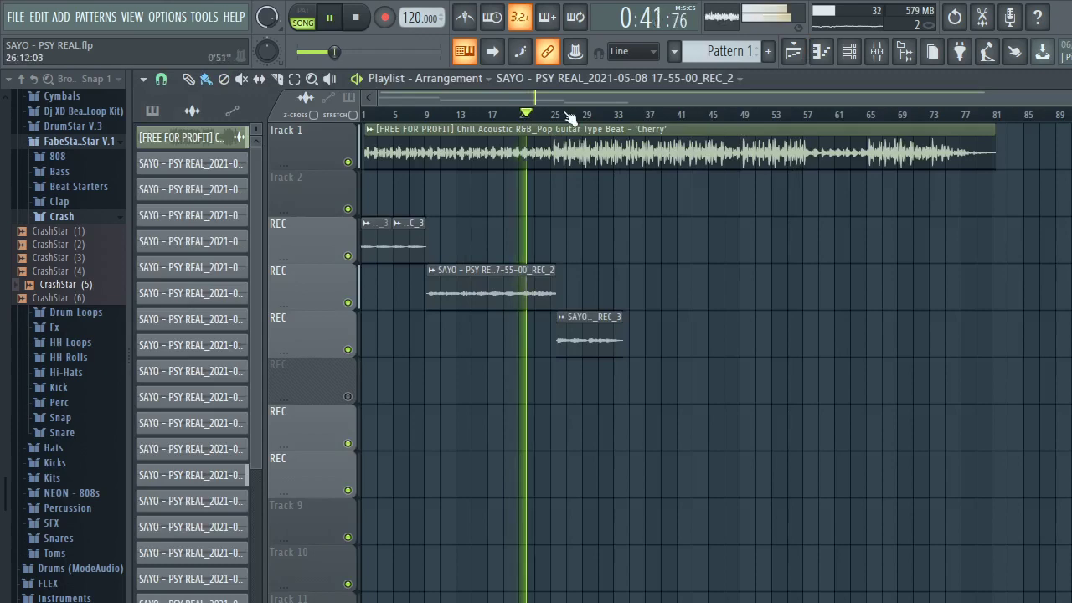
key(F9)
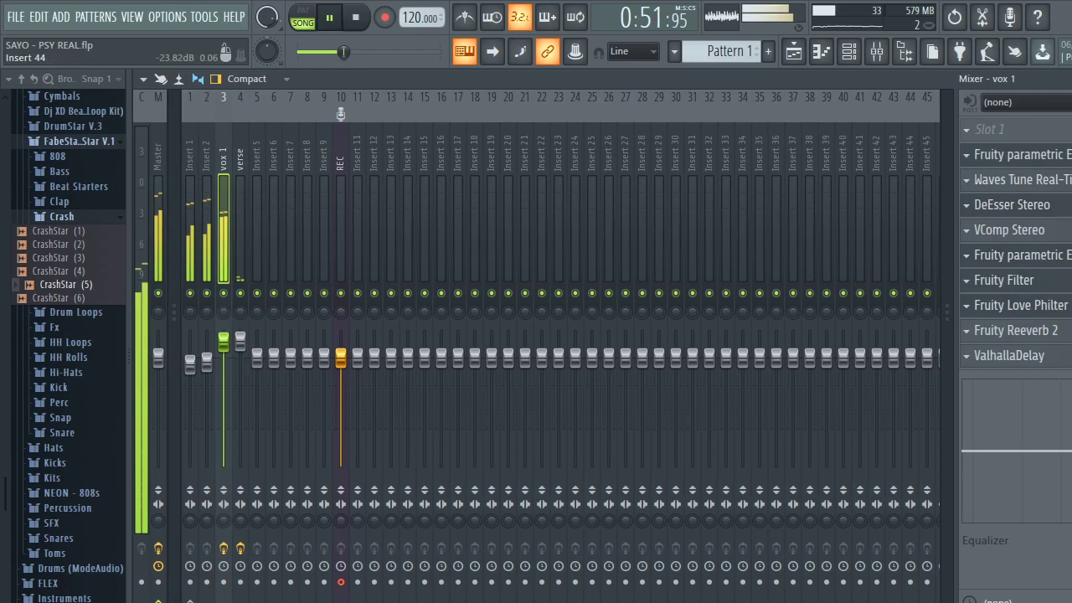
click(1051, 155)
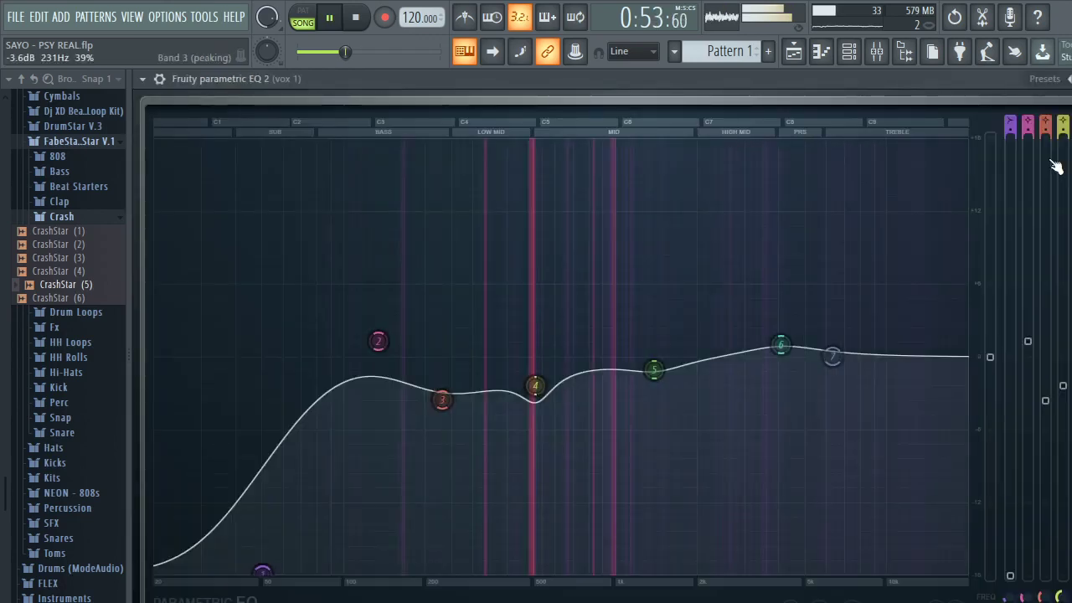
drag(262, 574, 245, 572)
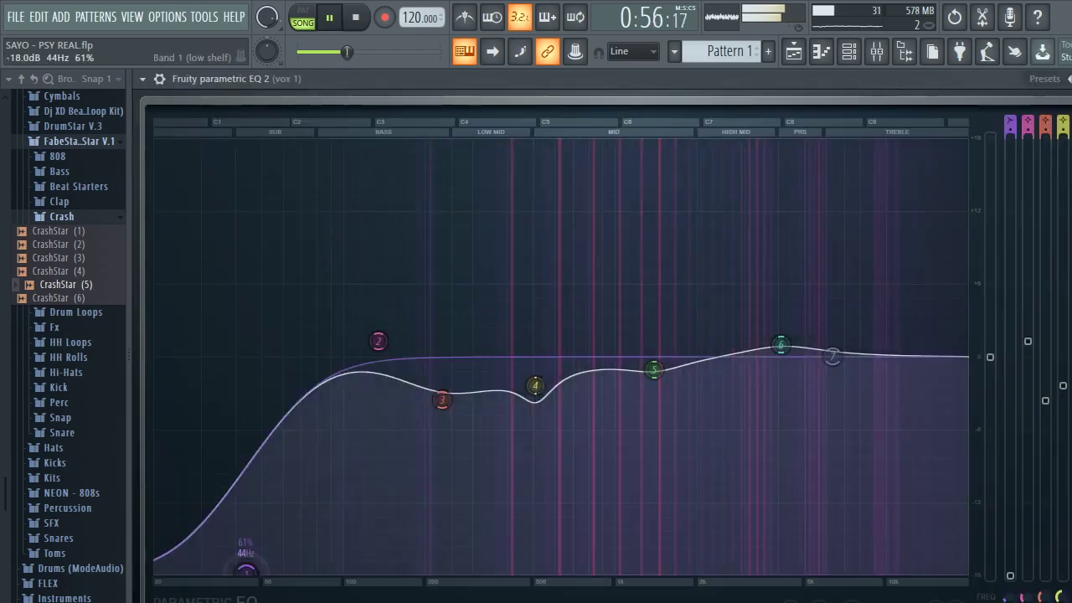
drag(442, 400, 438, 374)
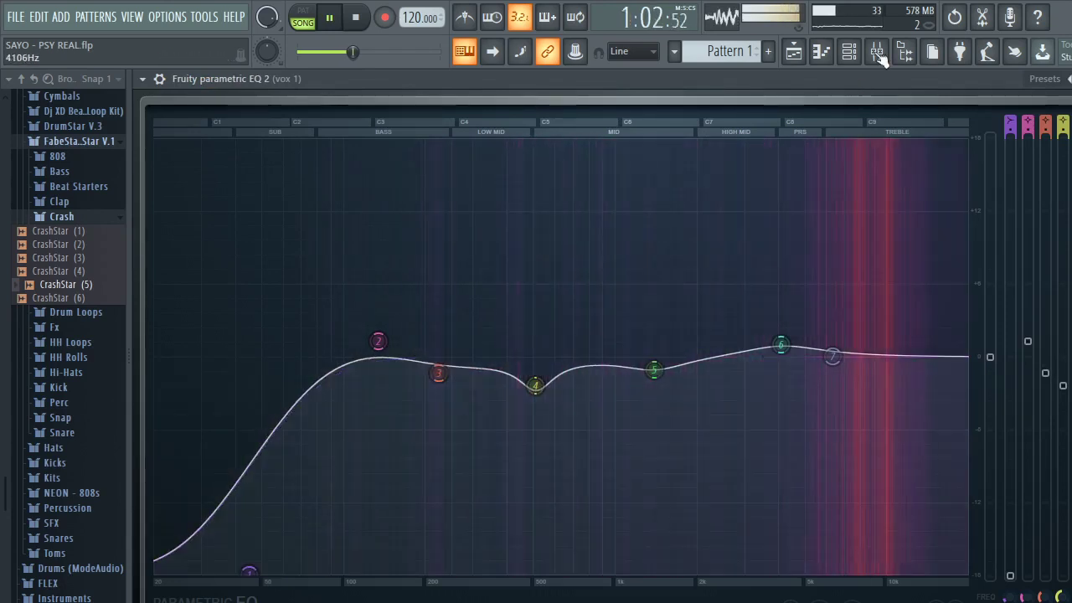
Stop playback and listen to the song from the start, from about bar 25 and from about bar 8.
click(878, 52)
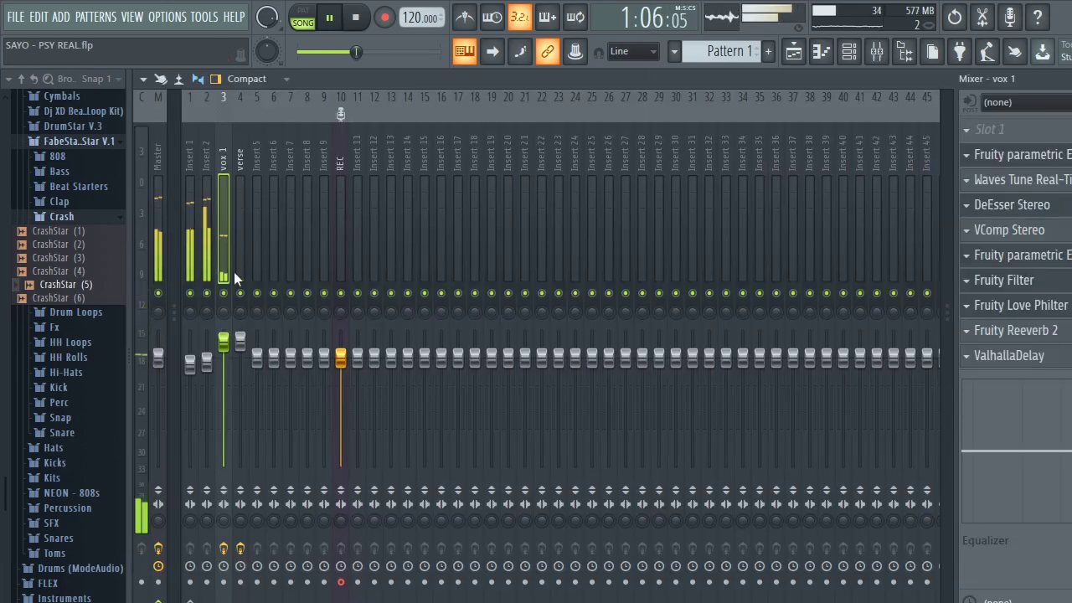
key(space)
click(794, 52)
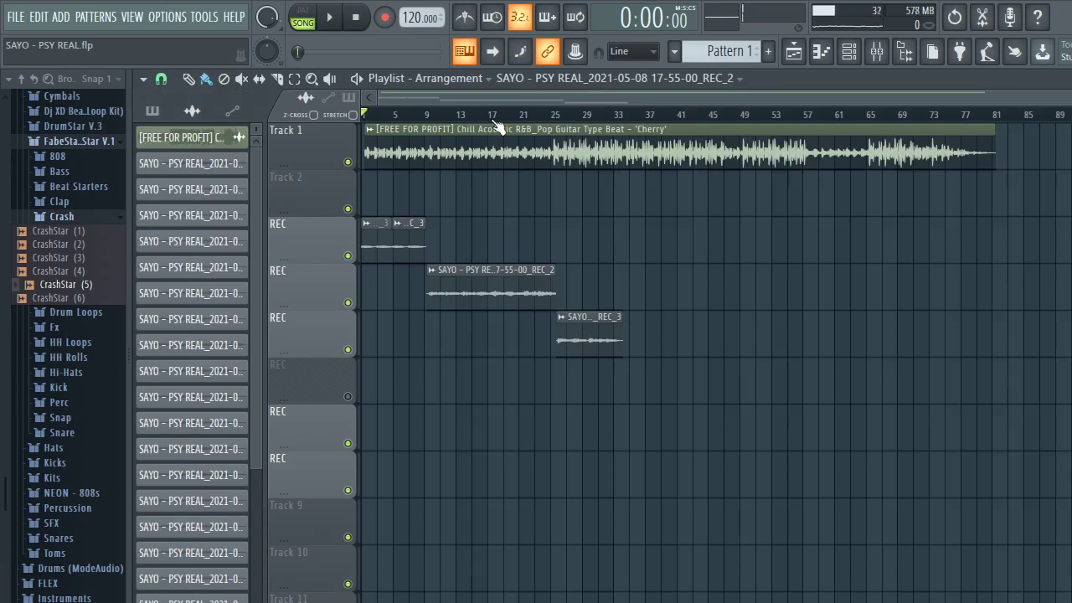
key(space)
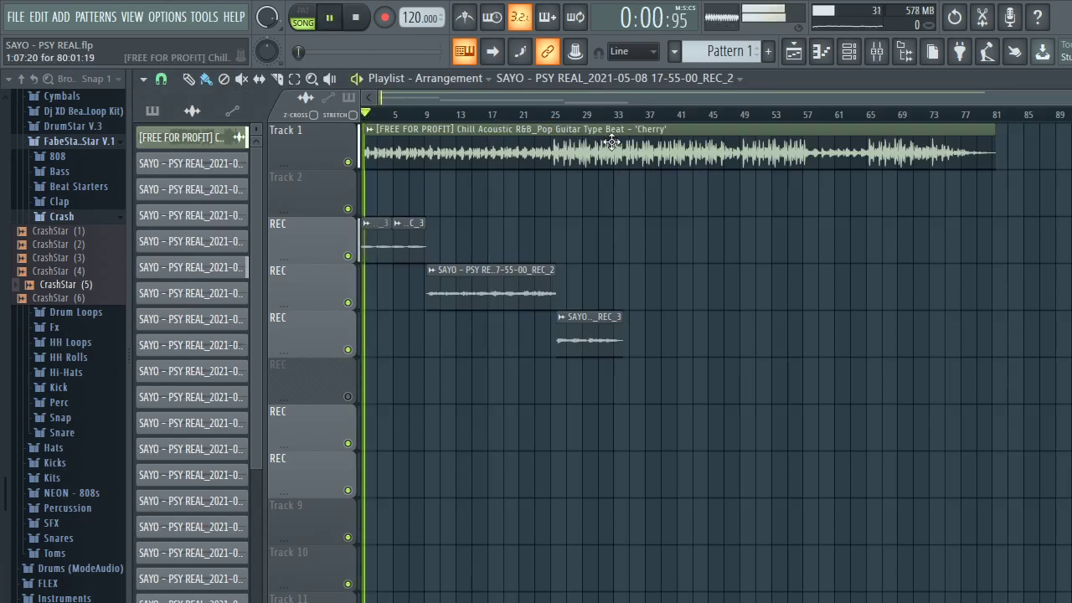
click(557, 115)
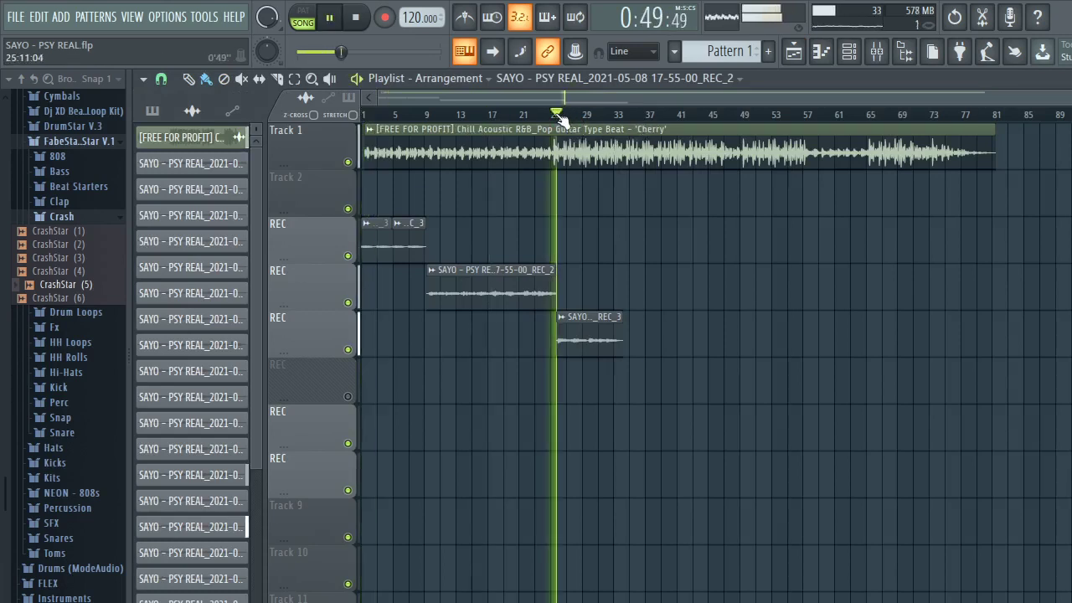
click(419, 115)
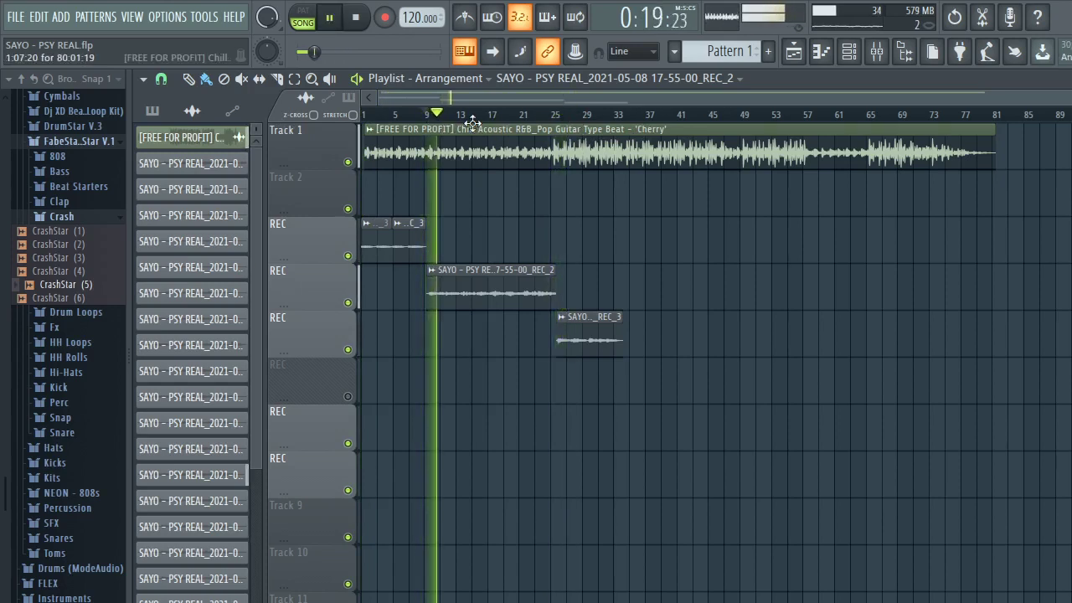
Replay from about bar 7 while checking vox 1's level in the mixer, and compare it with the section around bar 26.
key(space)
click(410, 115)
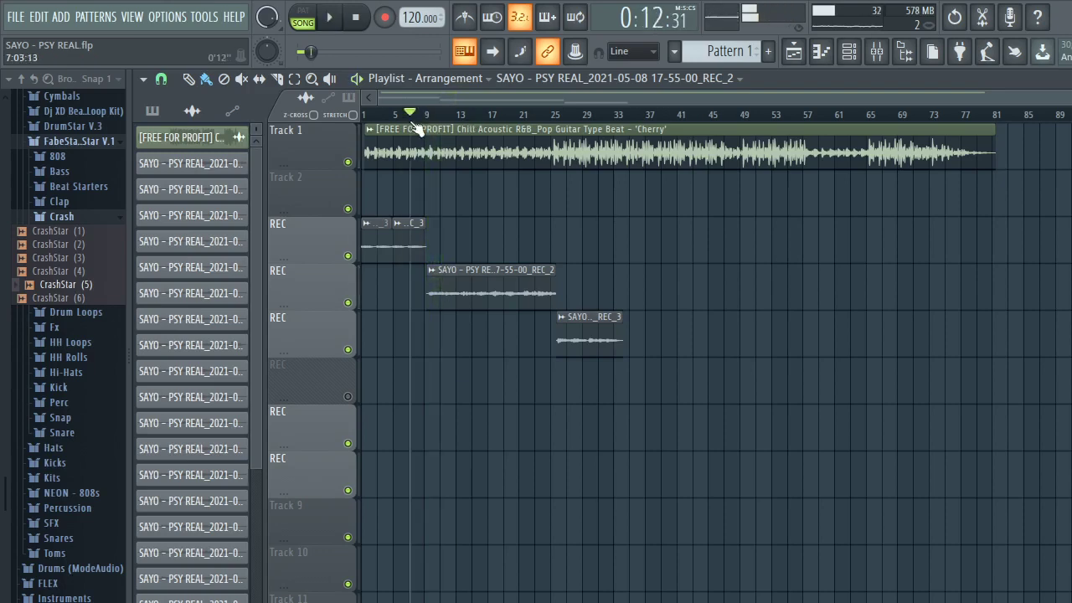
key(space)
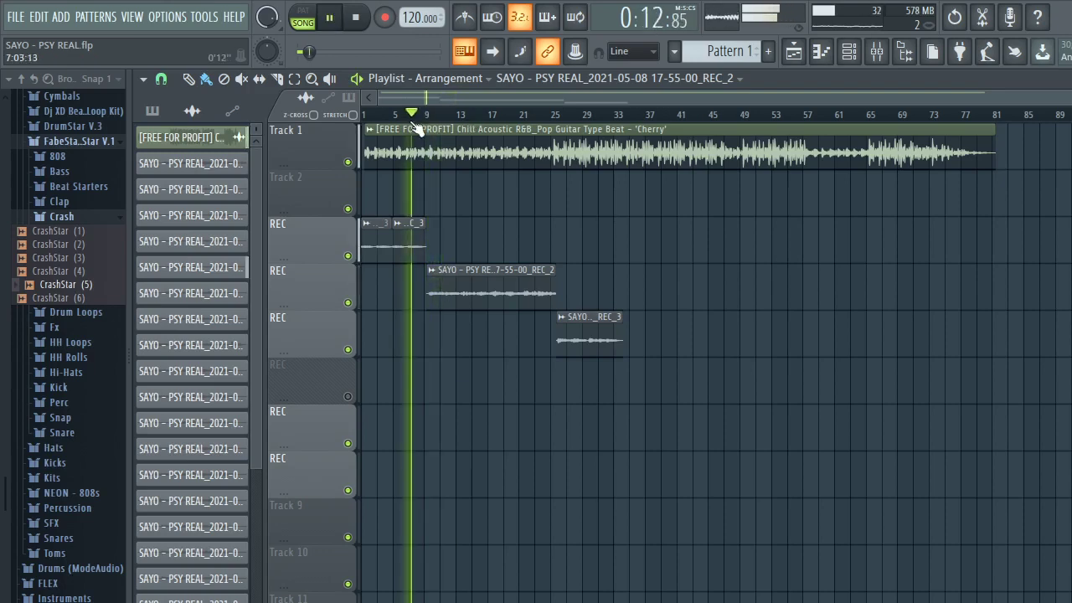
click(890, 55)
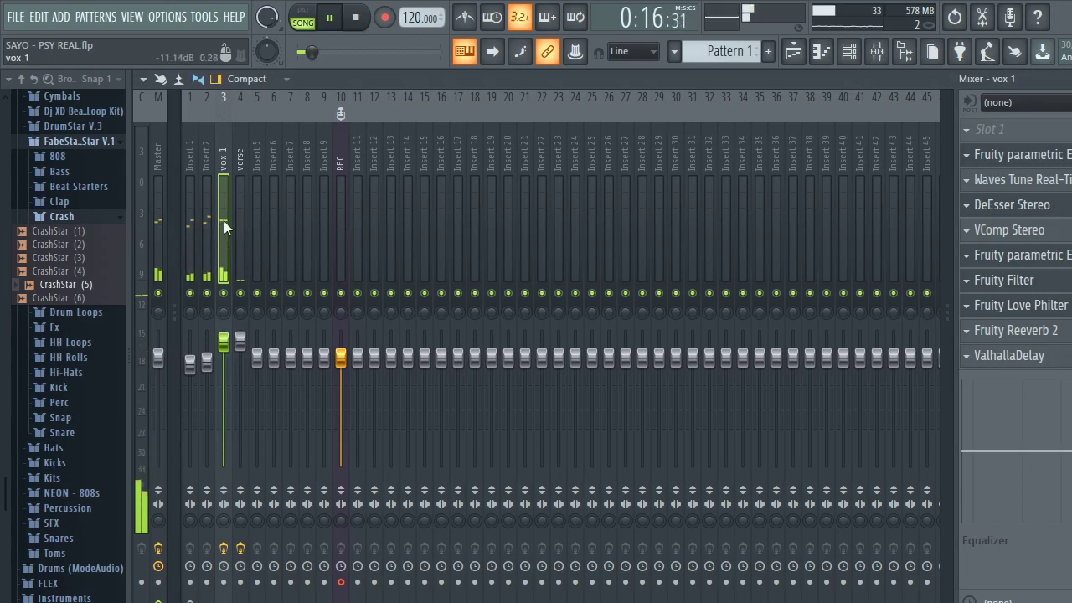
click(822, 52)
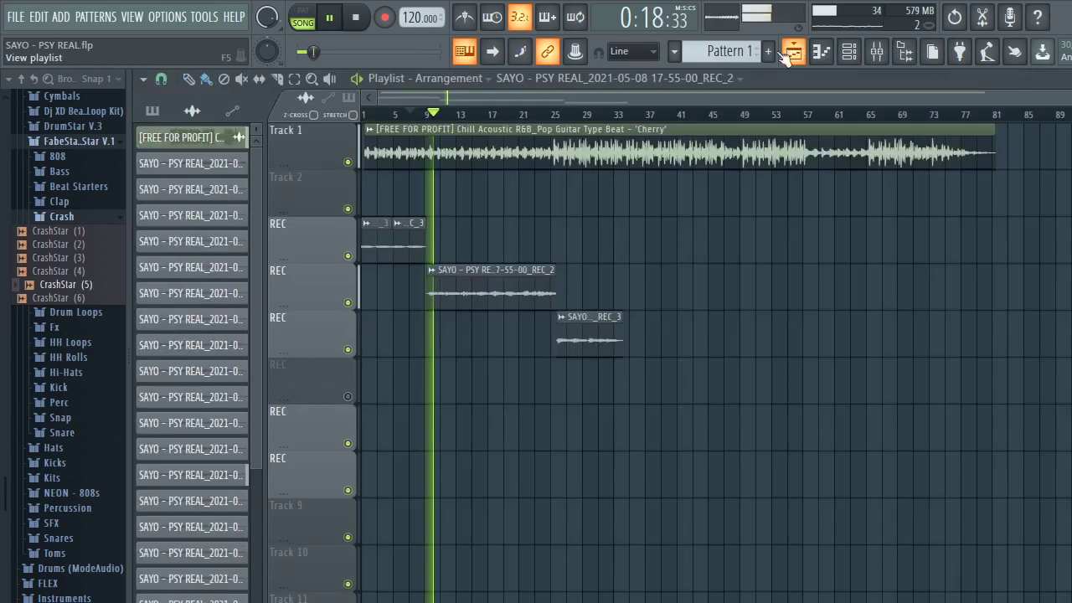
click(562, 114)
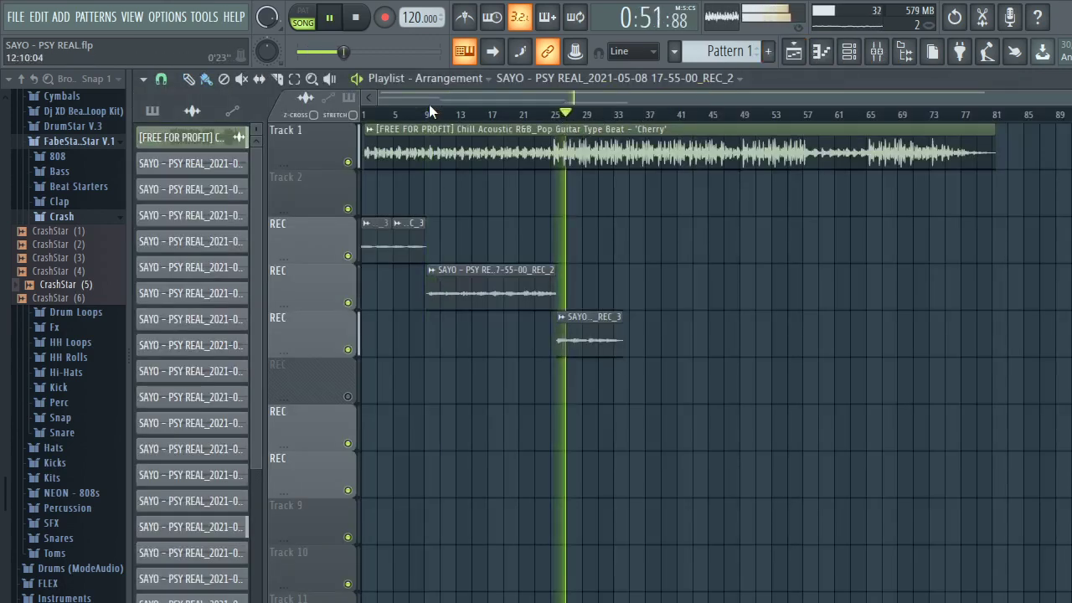
In vox 1's slot 6 Fruity Parametric EQ 2, raise the band 7 high shelf and shift band 6 slightly higher in frequency.
click(393, 114)
click(889, 50)
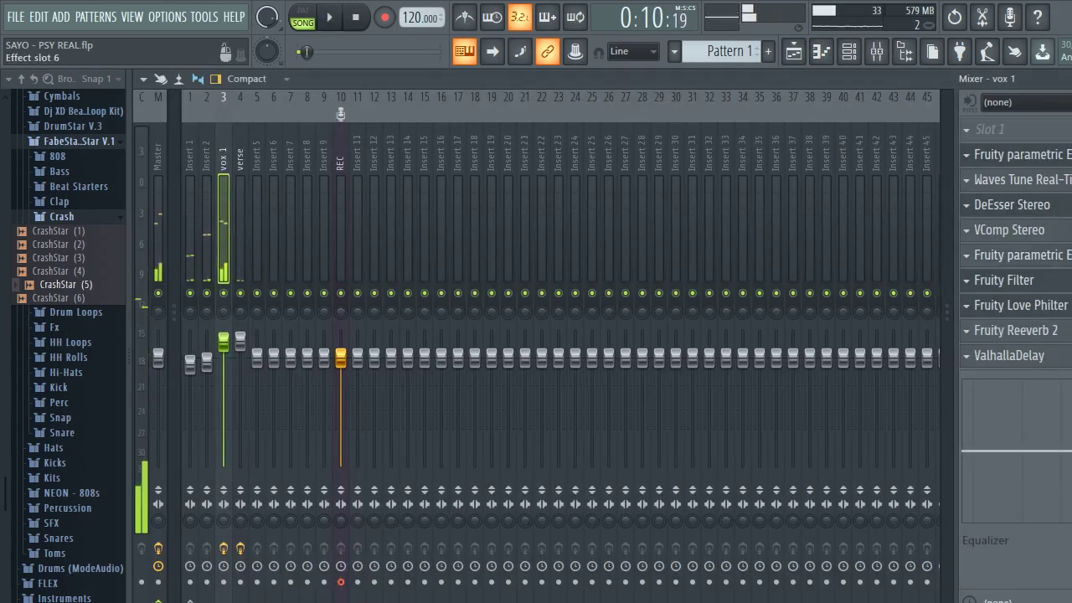
click(1014, 255)
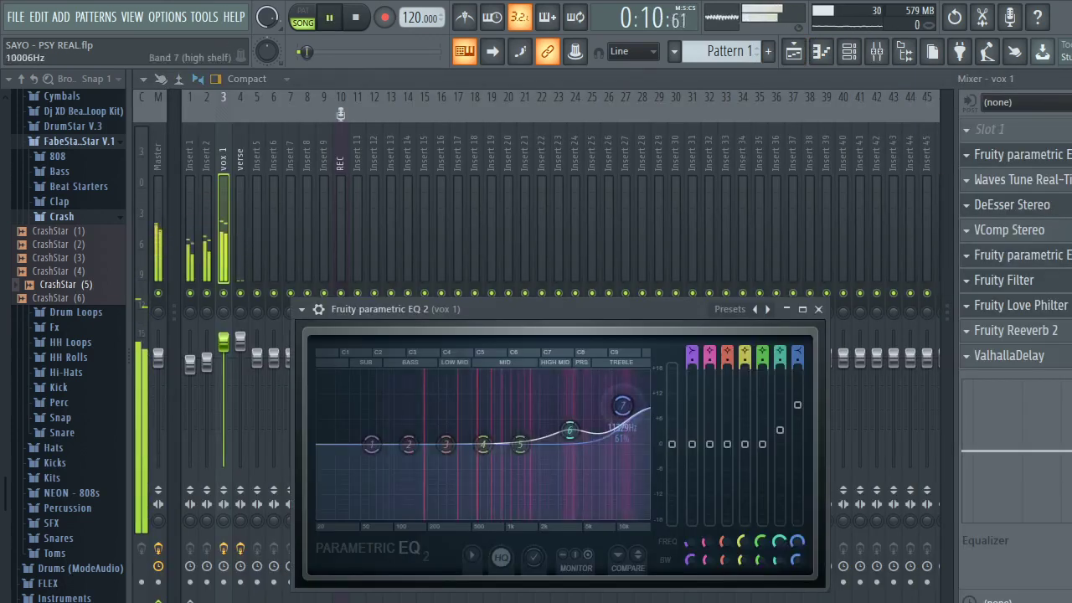
drag(623, 407, 620, 397)
drag(569, 430, 587, 437)
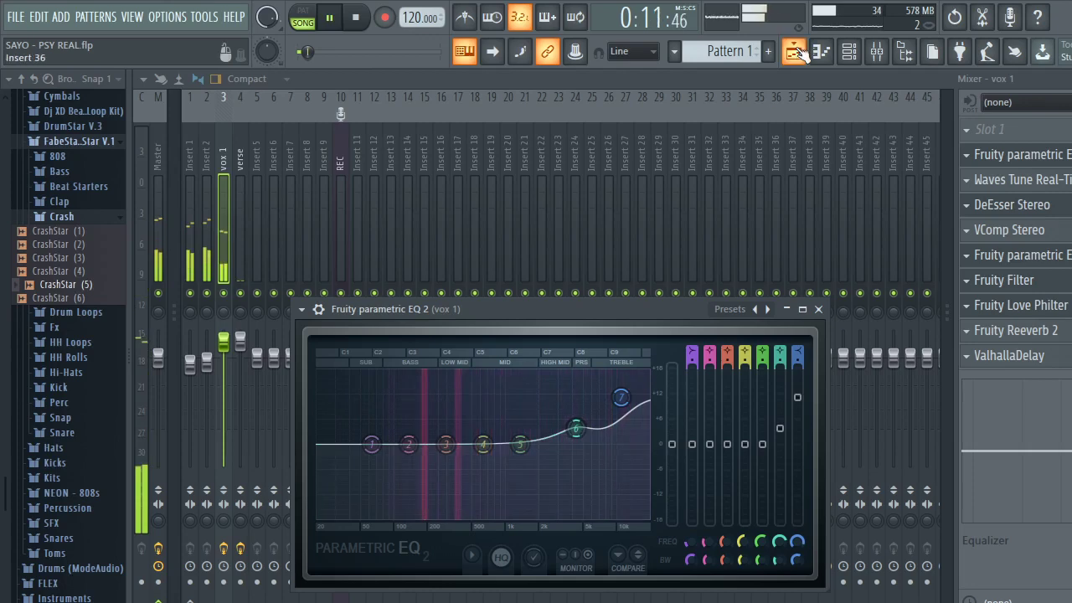
Replay the section from about bar 27 and slightly lower the band 7 high shelf in vox 1's slot 6 Fruity Parametric EQ 2.
click(793, 52)
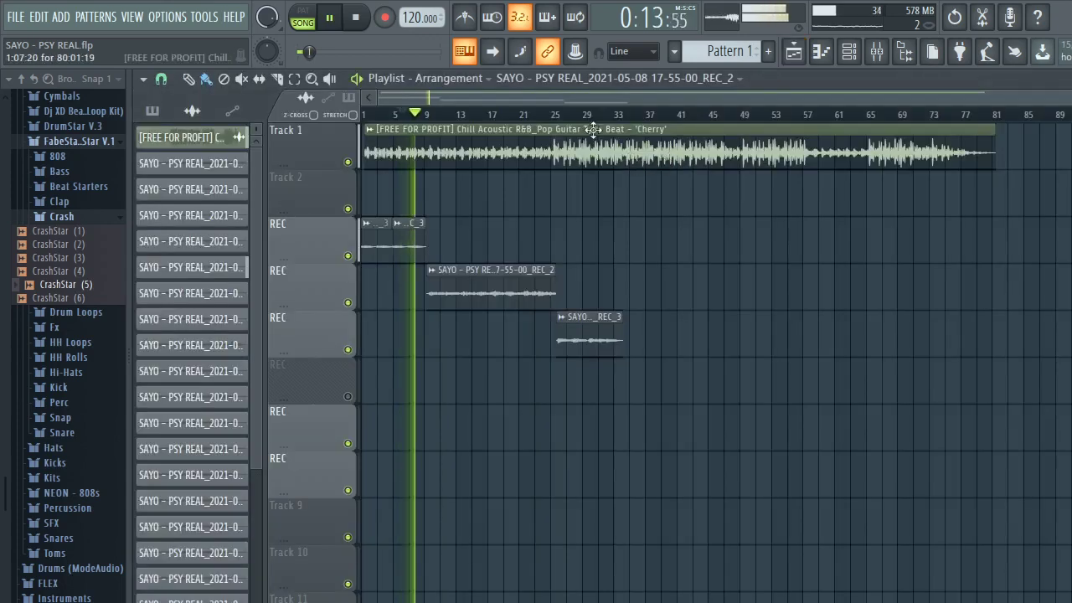
click(569, 115)
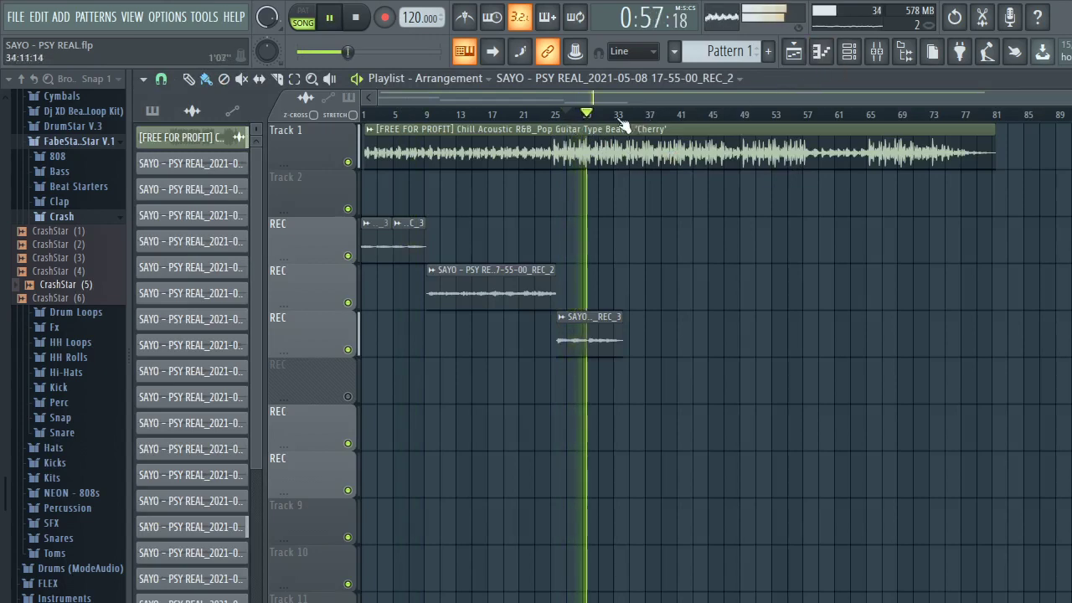
click(876, 51)
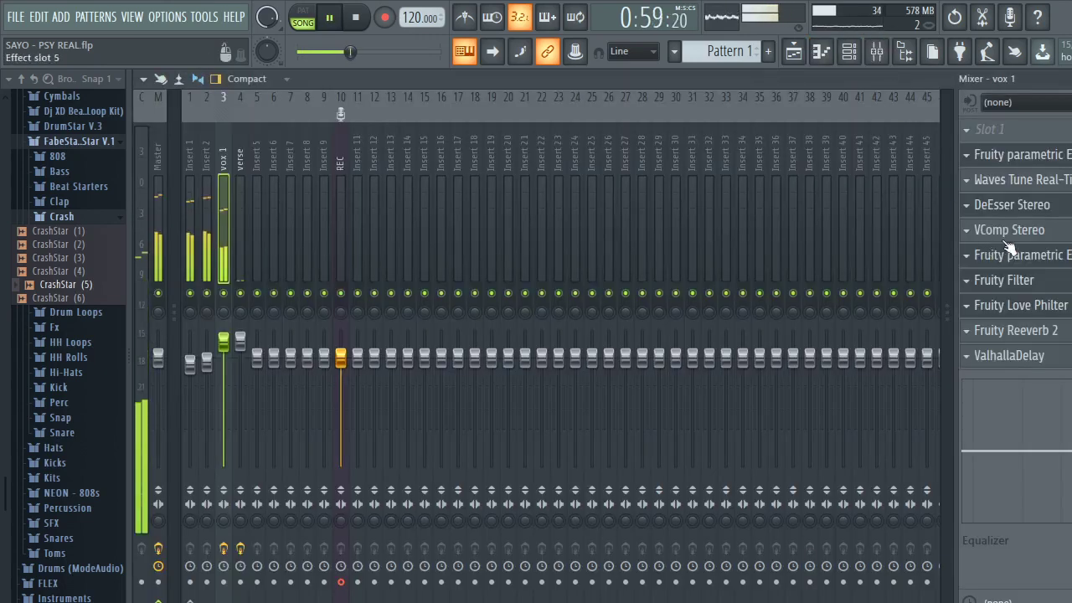
click(1036, 208)
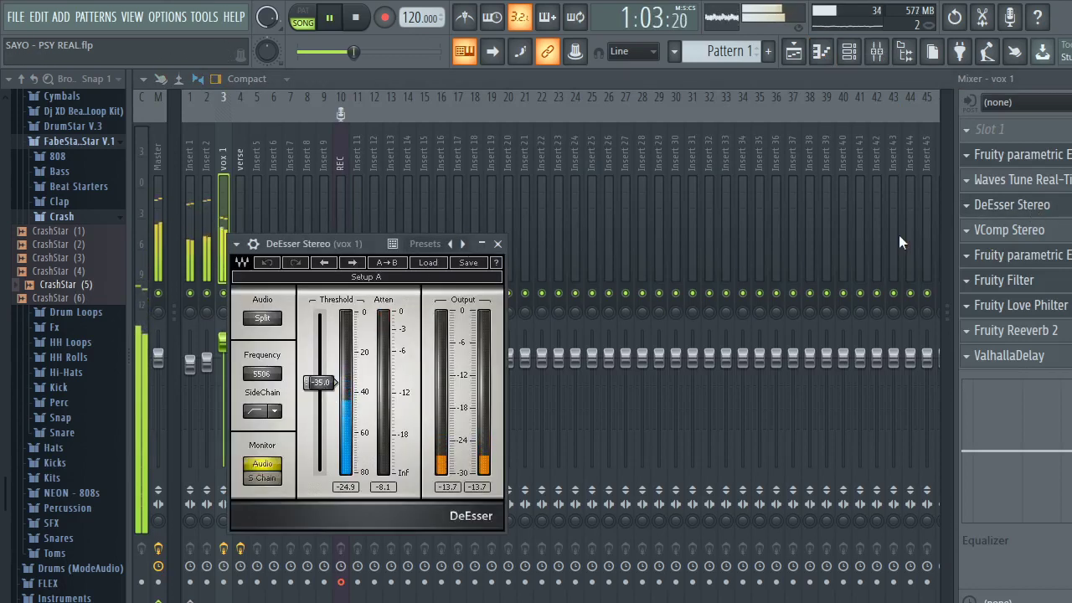
click(1057, 258)
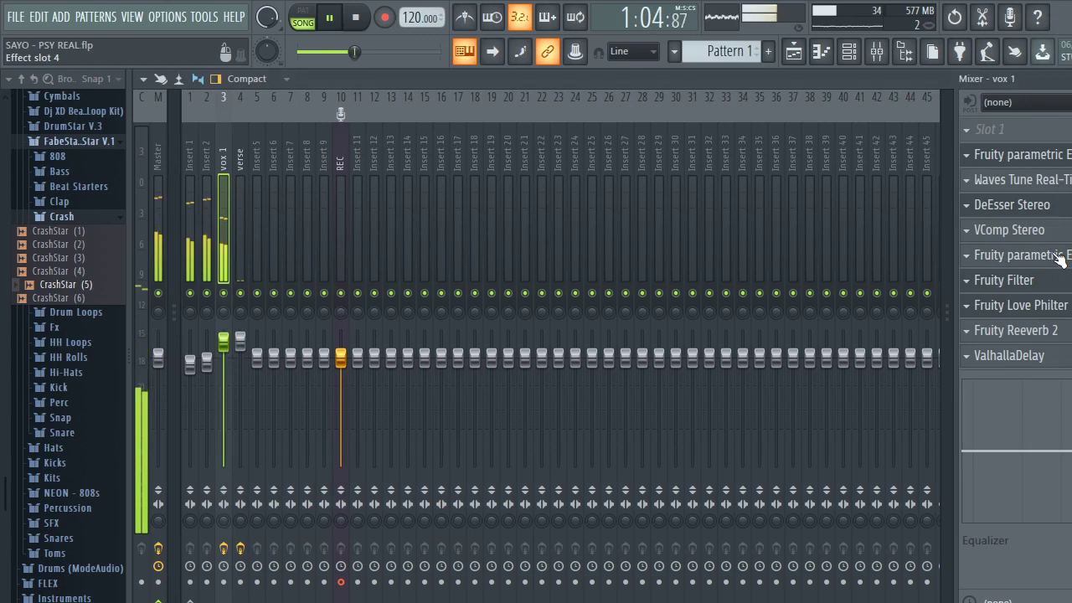
click(1060, 260)
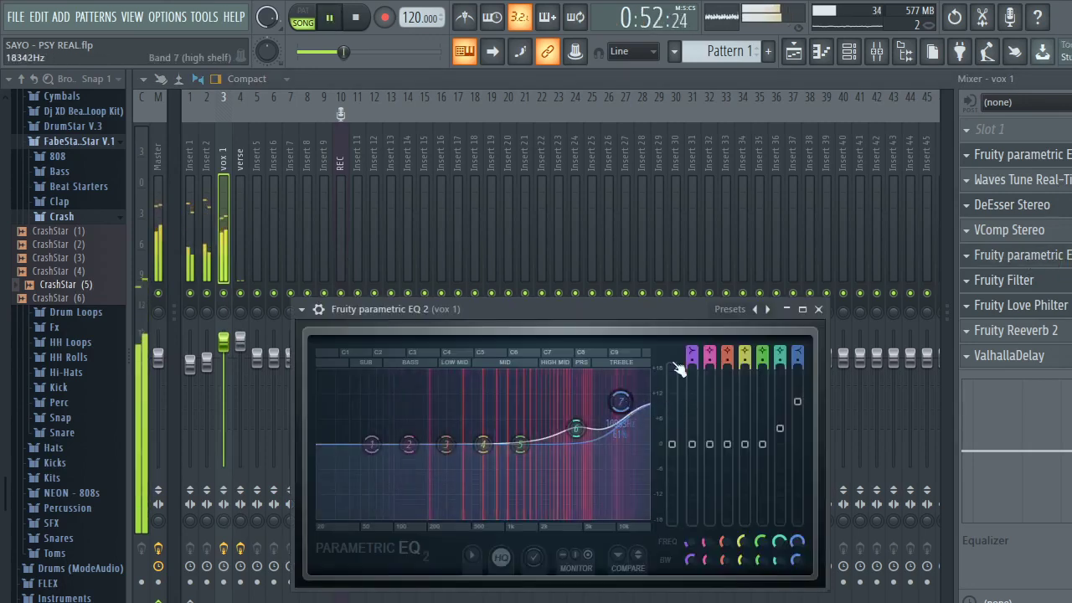
Replay the song from the start and increase the room size in vox 1's Fruity Reeverb 2.
click(794, 51)
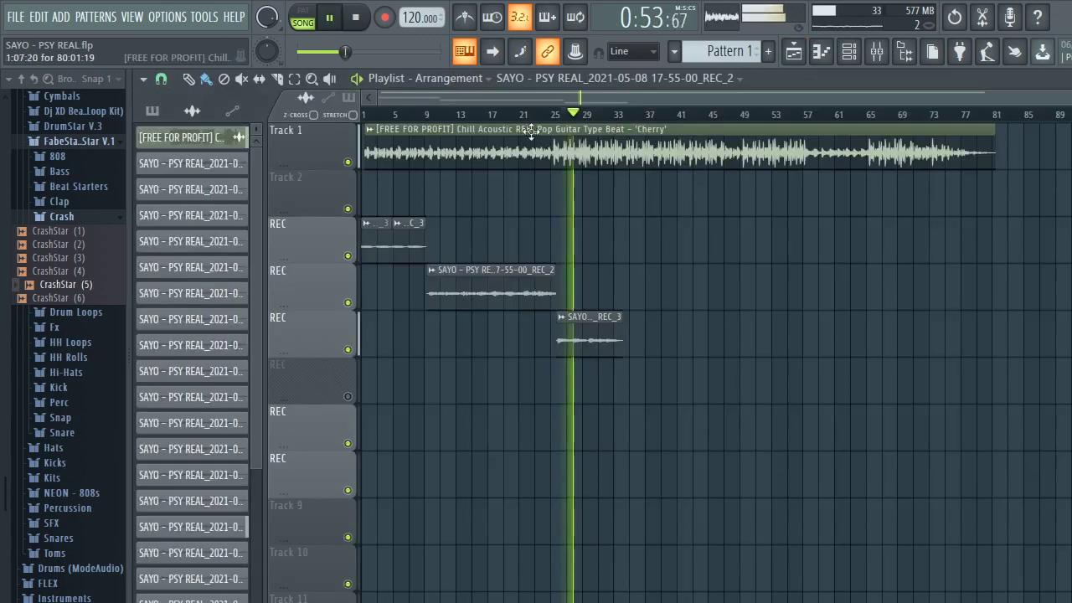
click(401, 117)
click(363, 115)
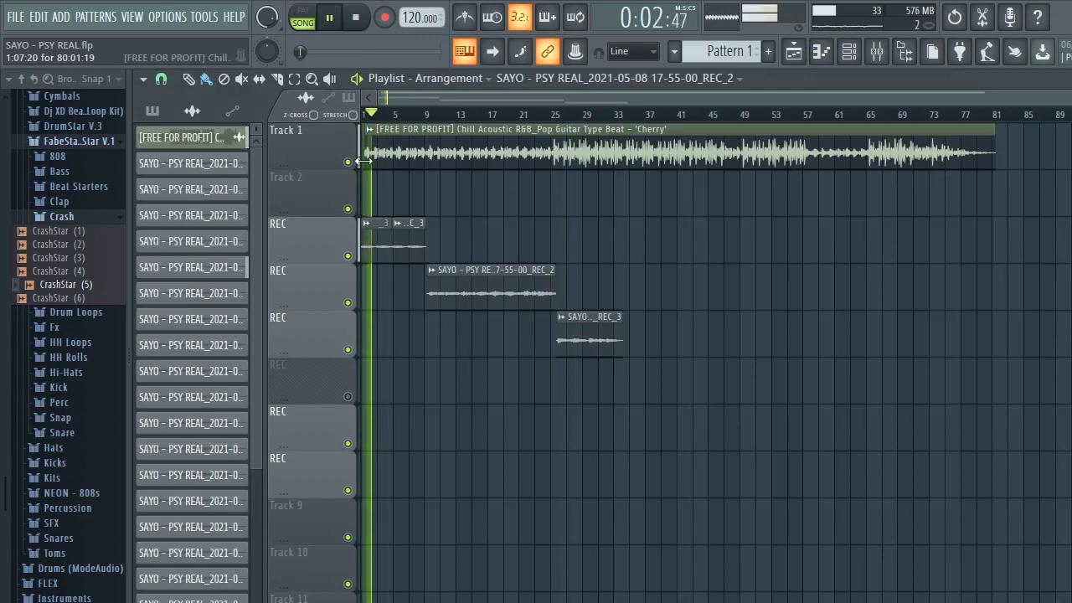
click(889, 52)
click(1024, 332)
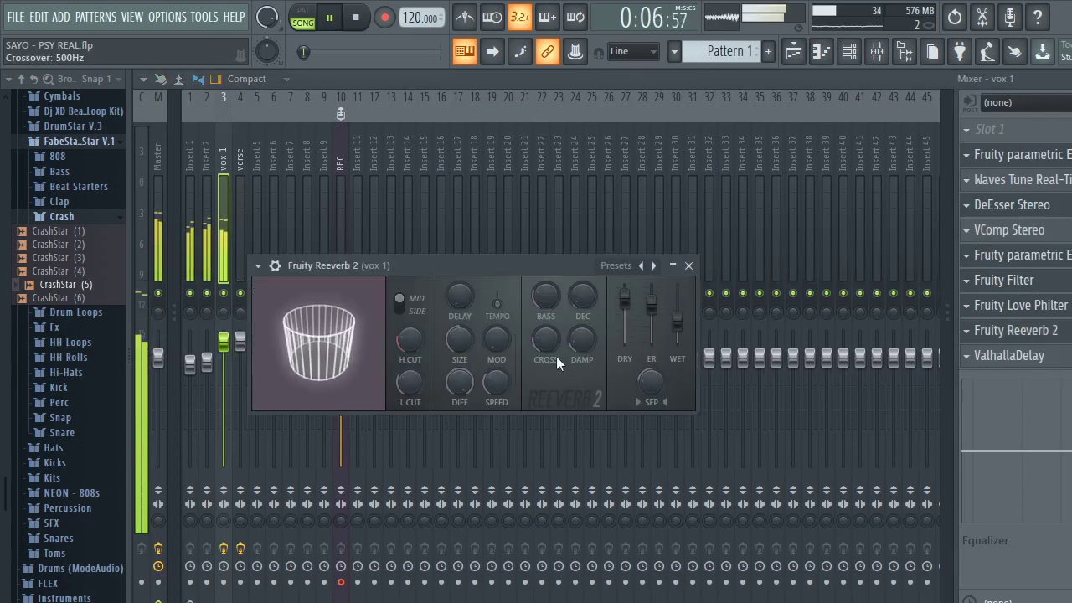
drag(460, 341, 460, 325)
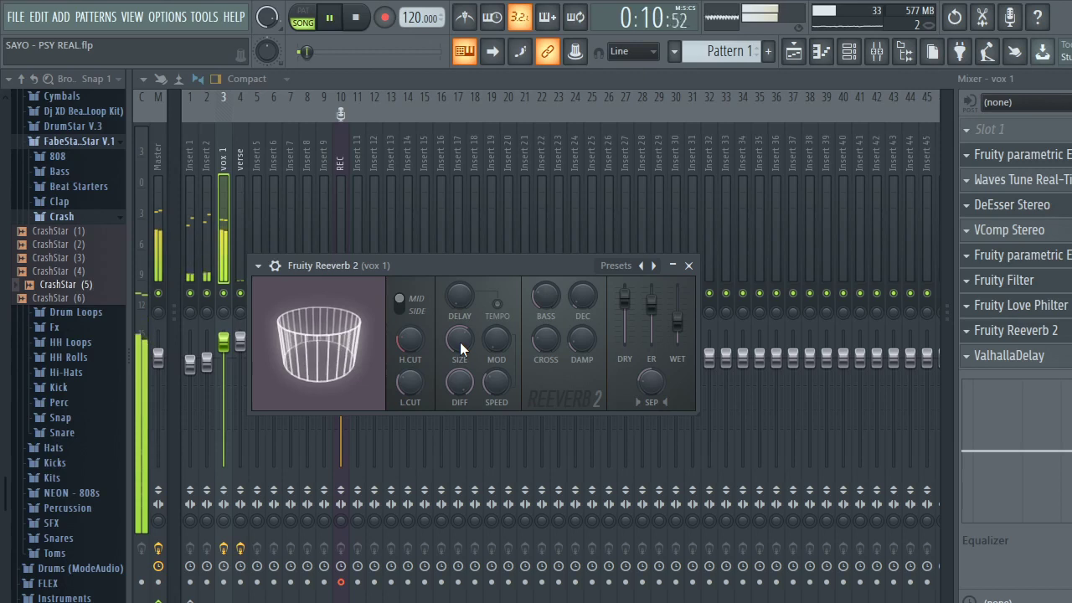
scroll(416, 347, down, 3)
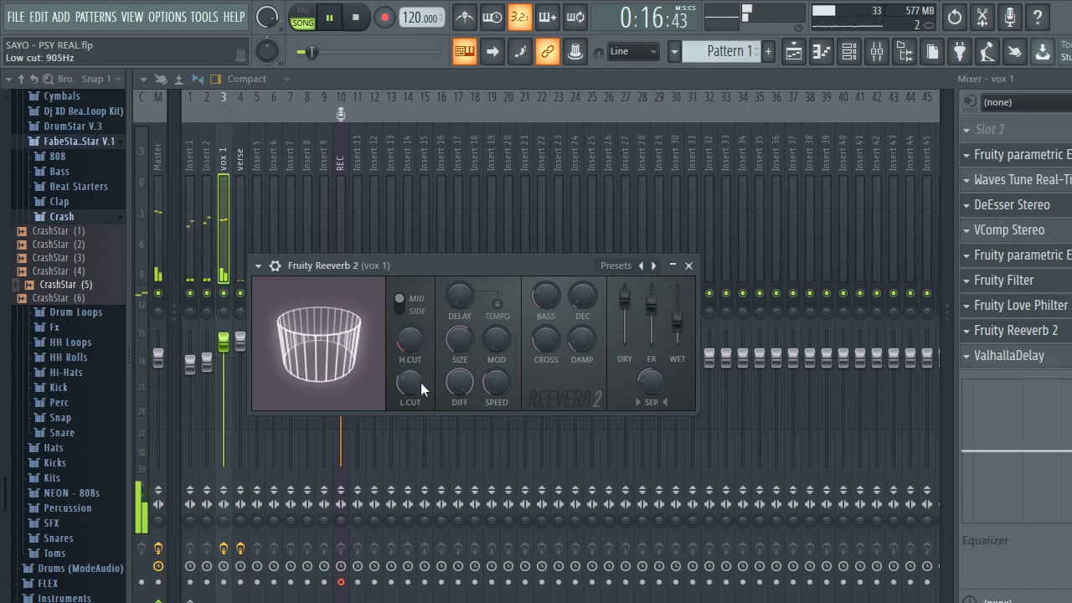
click(689, 265)
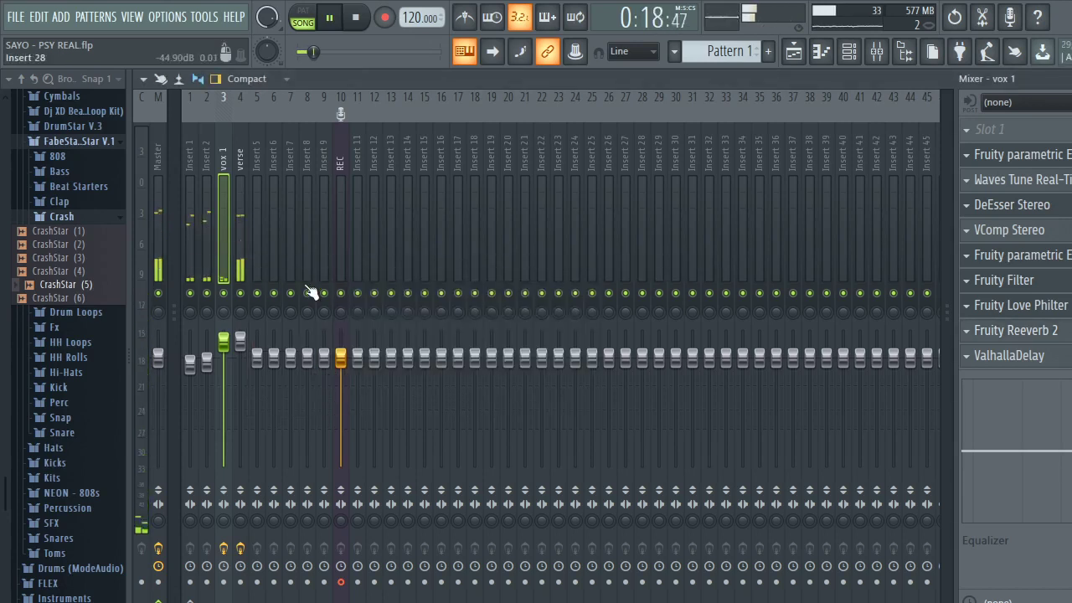
In the verse track's slot 2 Fruity Parametric EQ 2, lower band 1 to about 78 Hz and cut band 4 near 419 Hz with a 14% bandwidth.
click(238, 230)
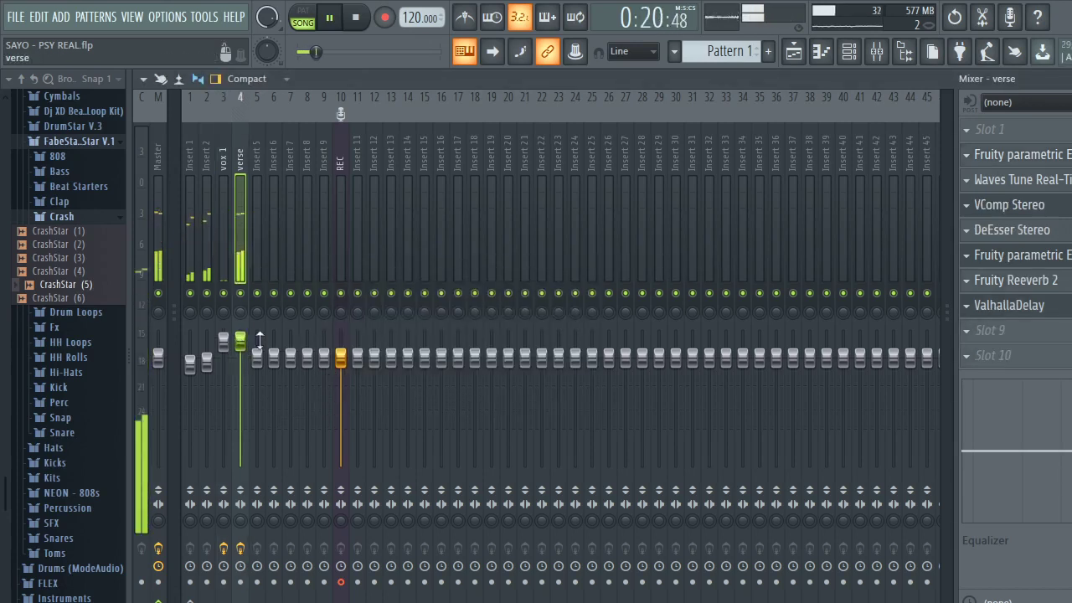
click(1038, 157)
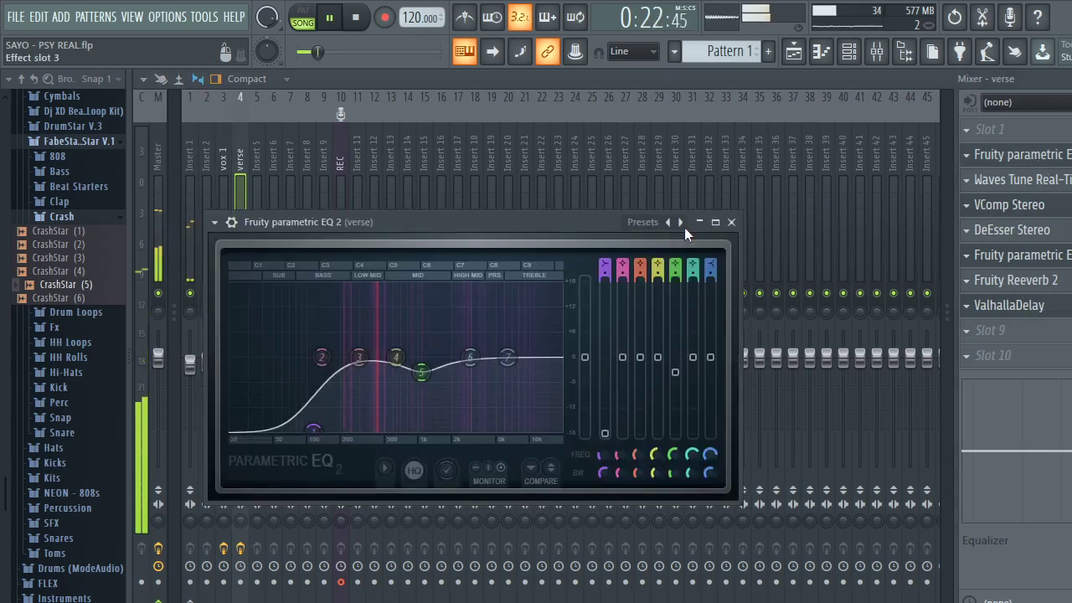
drag(312, 426, 291, 432)
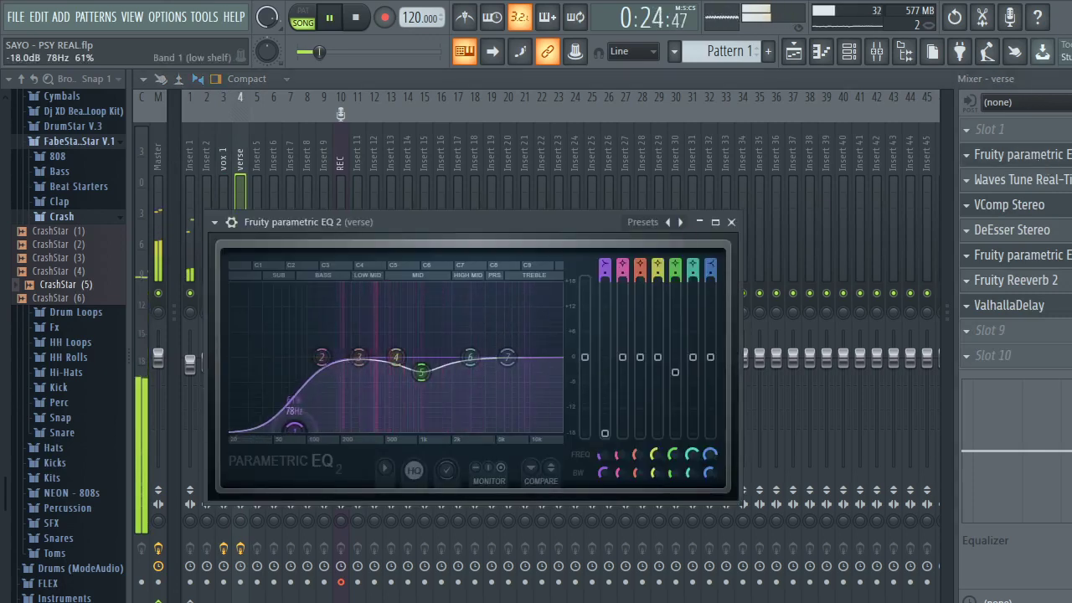
drag(395, 358, 387, 379)
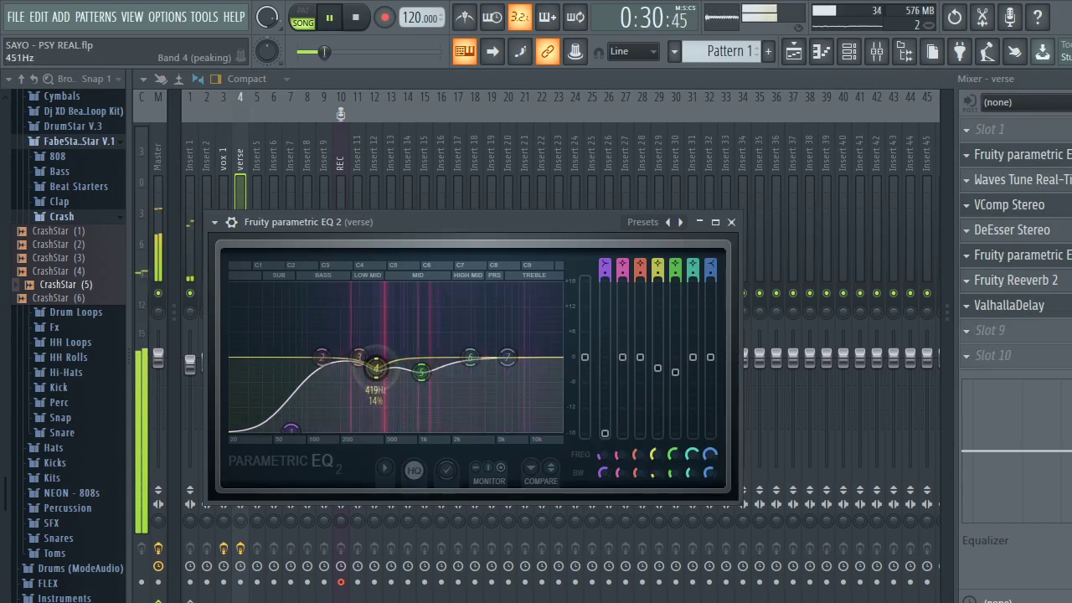
click(731, 223)
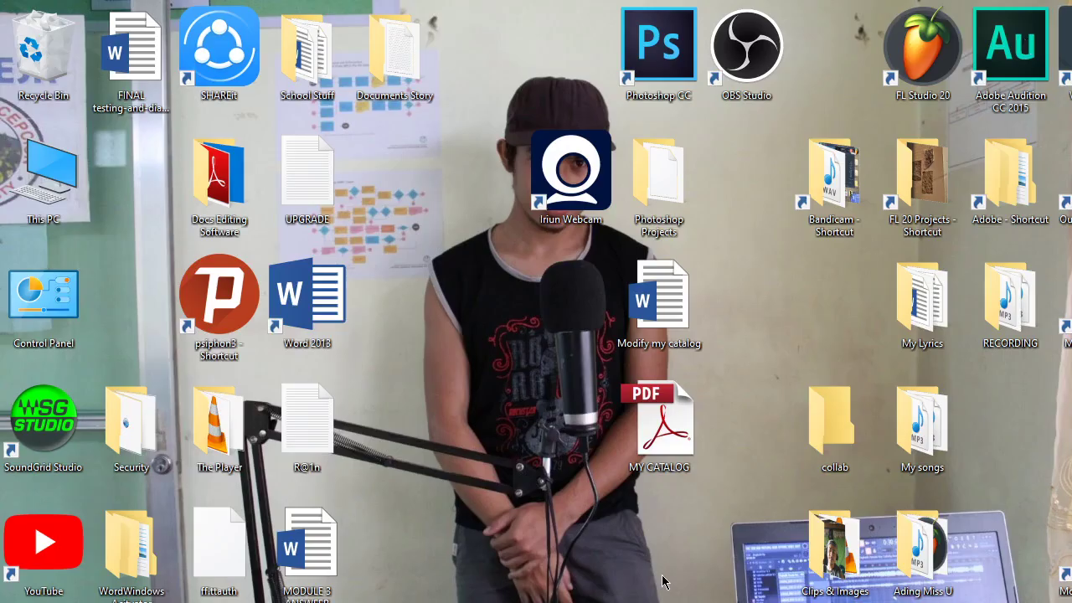
Switch to OBS to check the recording's audio meters and return to FL Studio.
key(alt+Tab)
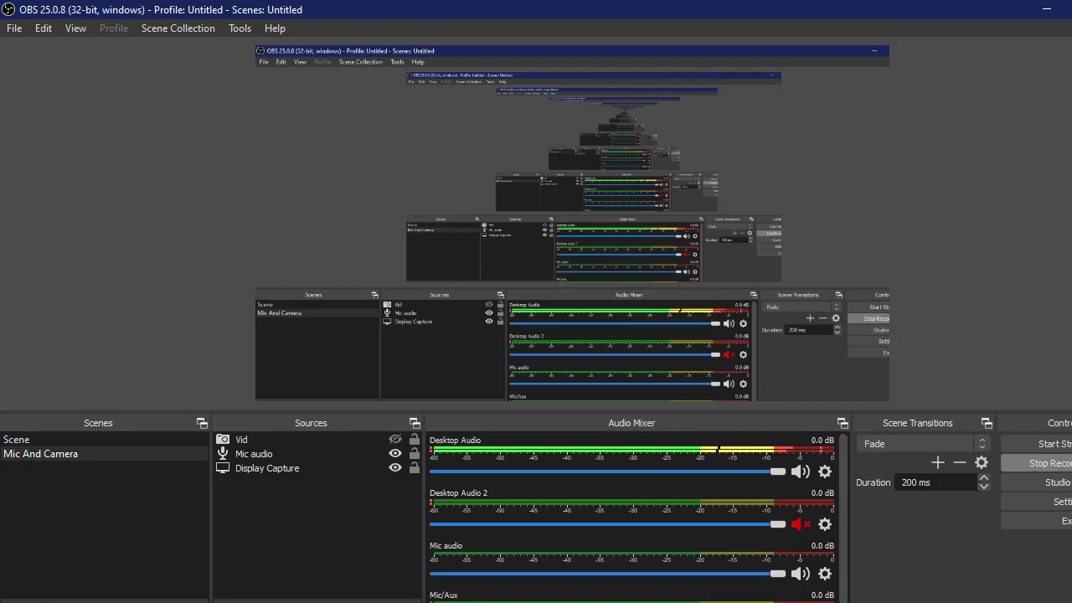
key(super+d)
key(alt+Tab)
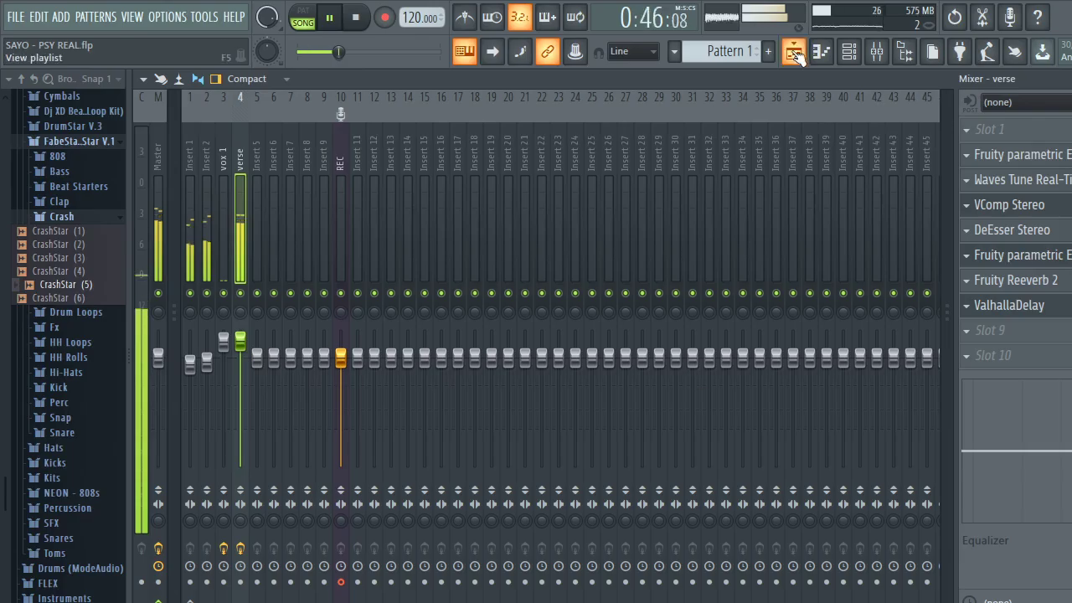
Listen to the mix through the second vox 1 section in the playlist and mixer, and switch to OBS.
click(793, 53)
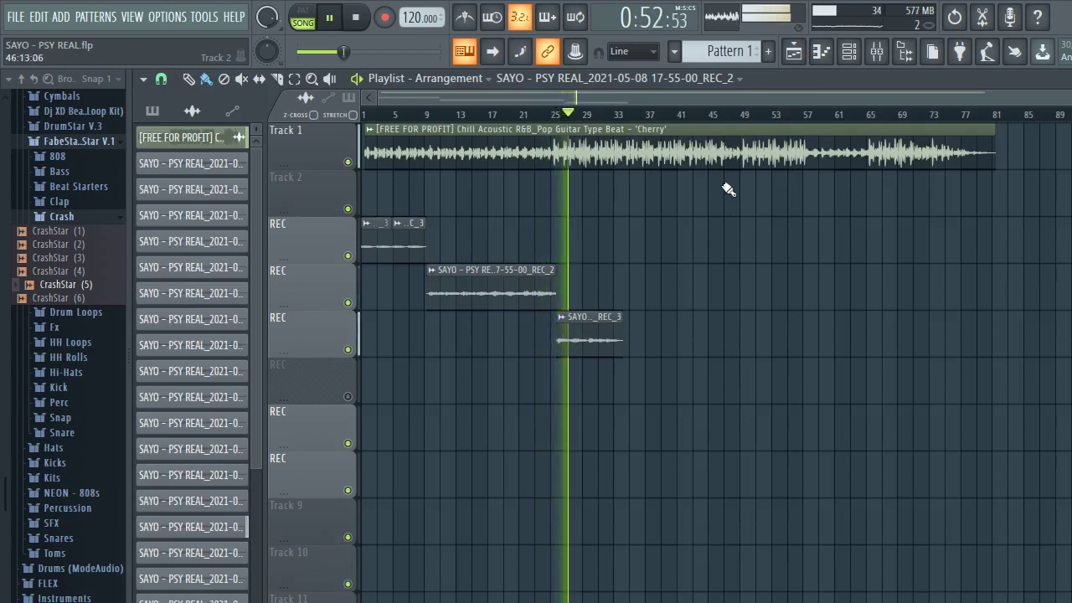
click(888, 50)
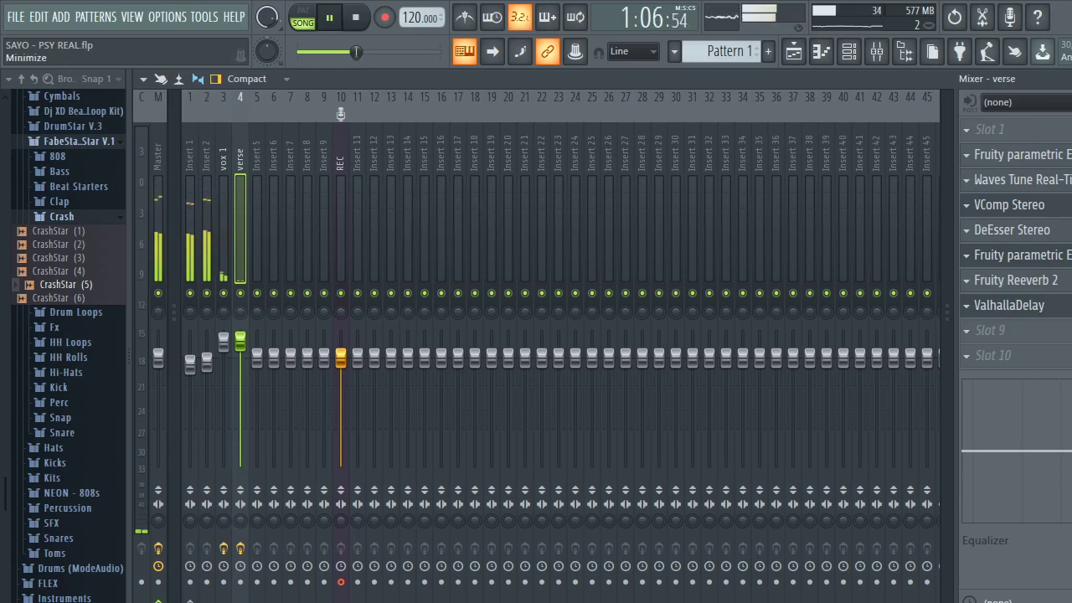
key(super+d)
key(alt+Tab)
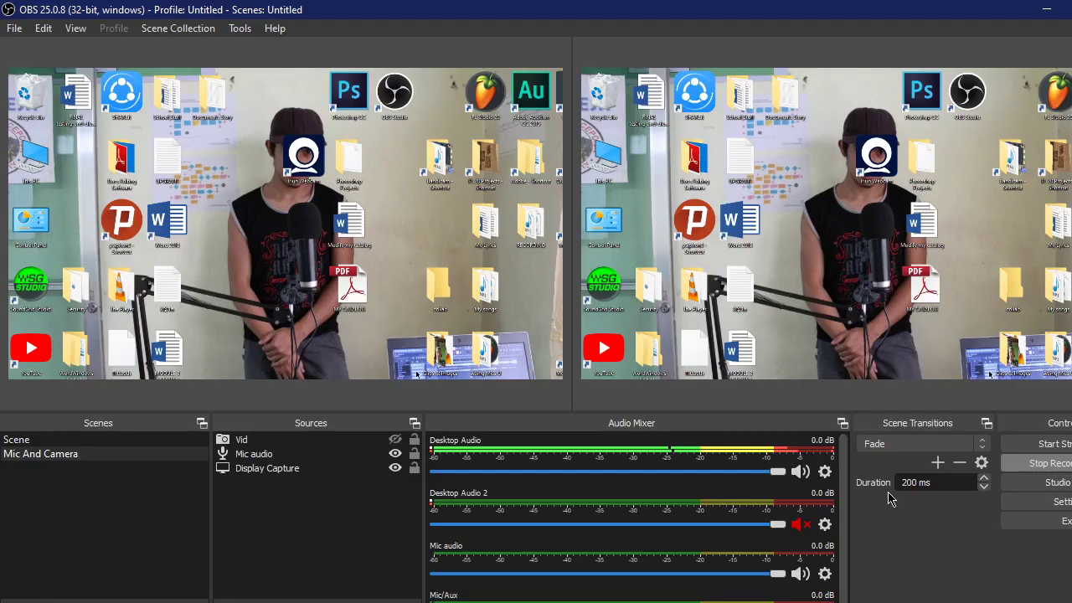